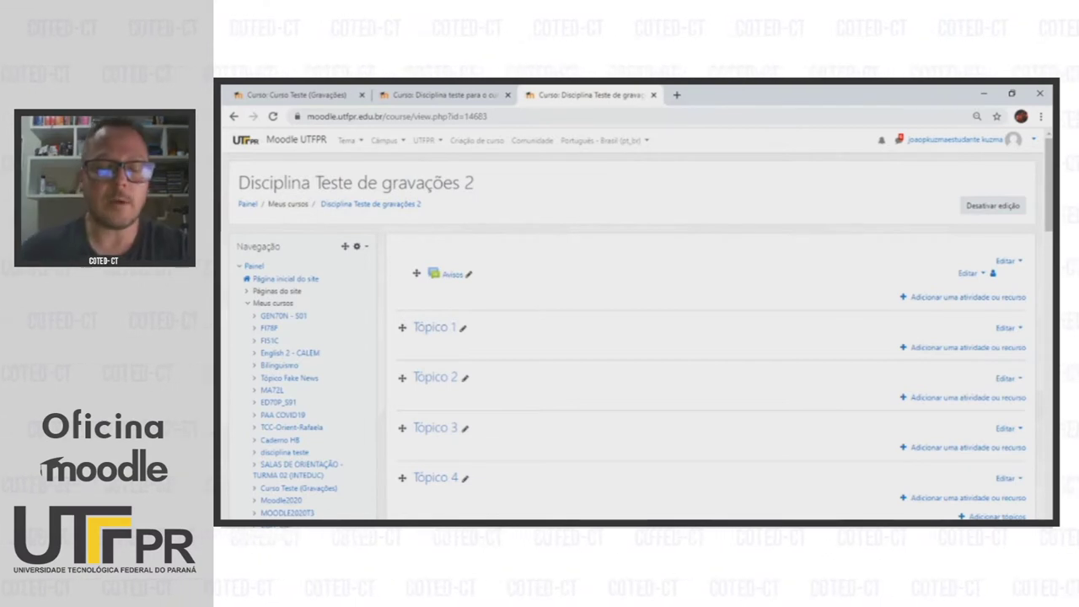
Open the gradebook setup (Configuração do Livro de Notas) of the course Disciplina Teste de gravações 2
{"action": "scroll", "coordinate": [615, 332], "scroll_direction": "down", "scroll_amount": 10}
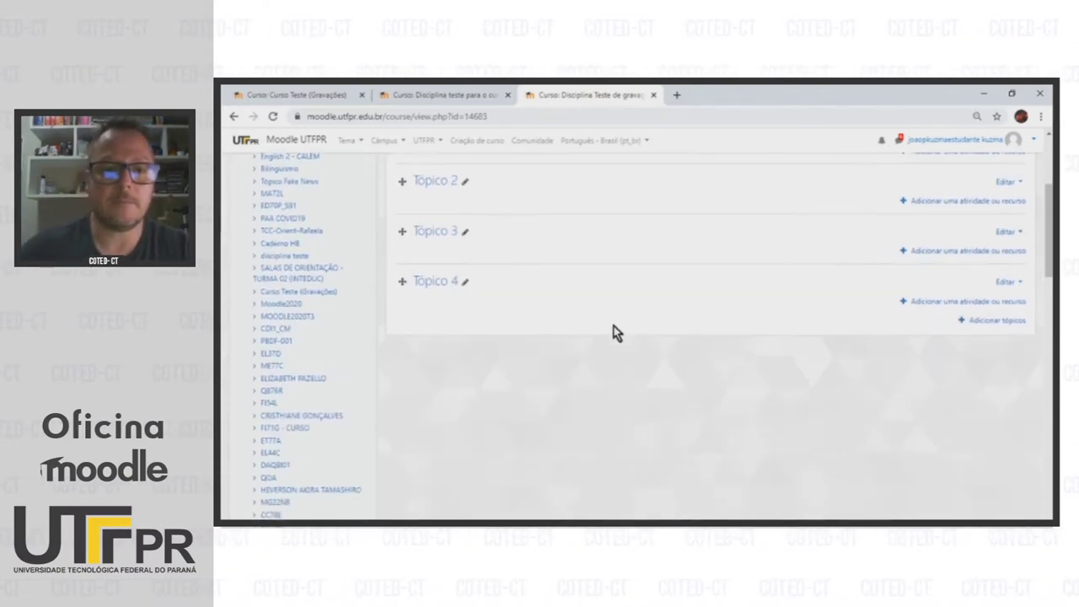
{"action": "scroll", "coordinate": [615, 332], "scroll_direction": "down", "scroll_amount": 10}
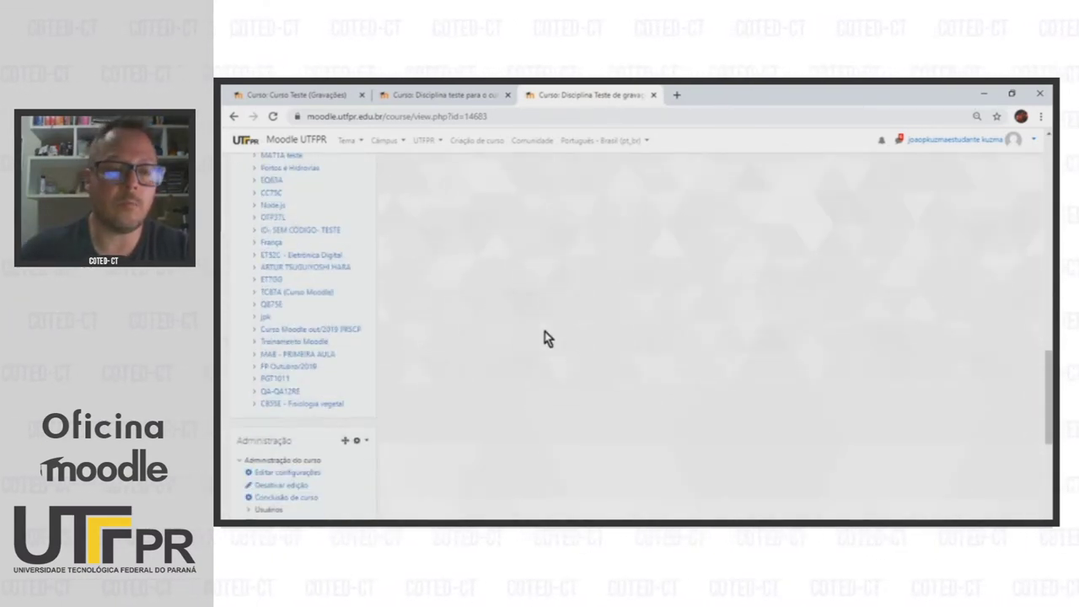
{"action": "left_click", "coordinate": [348, 305]}
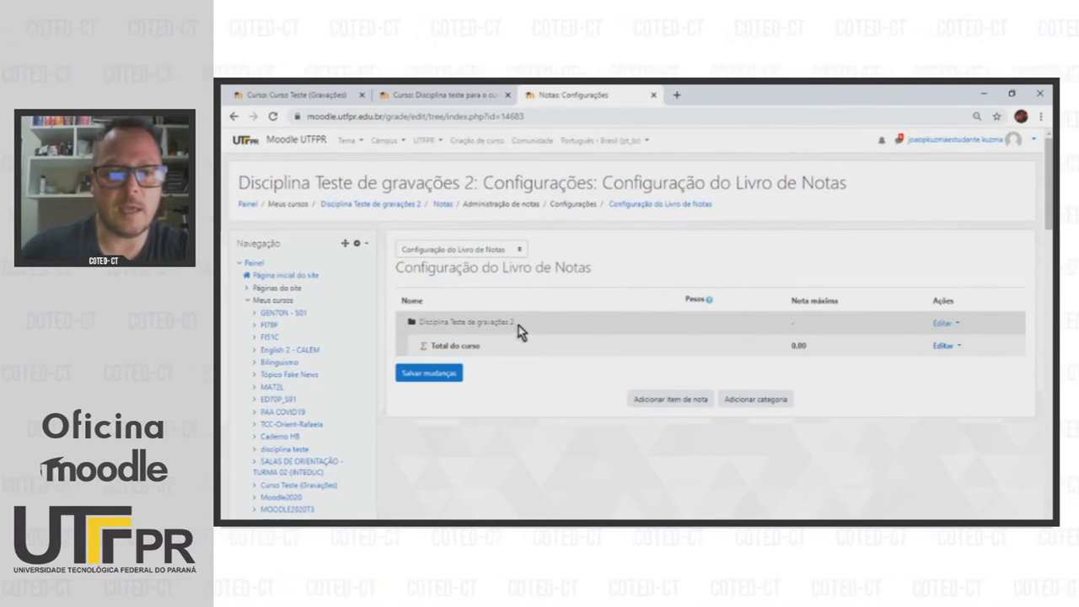
Open the settings of the course's top-level grade category and name it "Categoria Pai"
{"action": "left_click", "coordinate": [944, 324]}
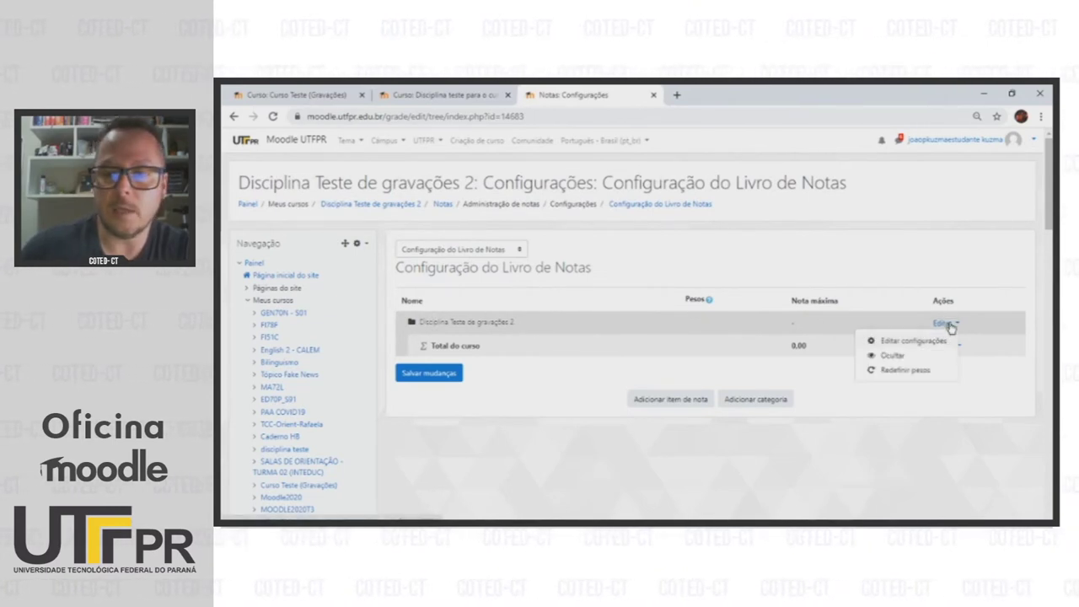
{"action": "left_click", "coordinate": [915, 342]}
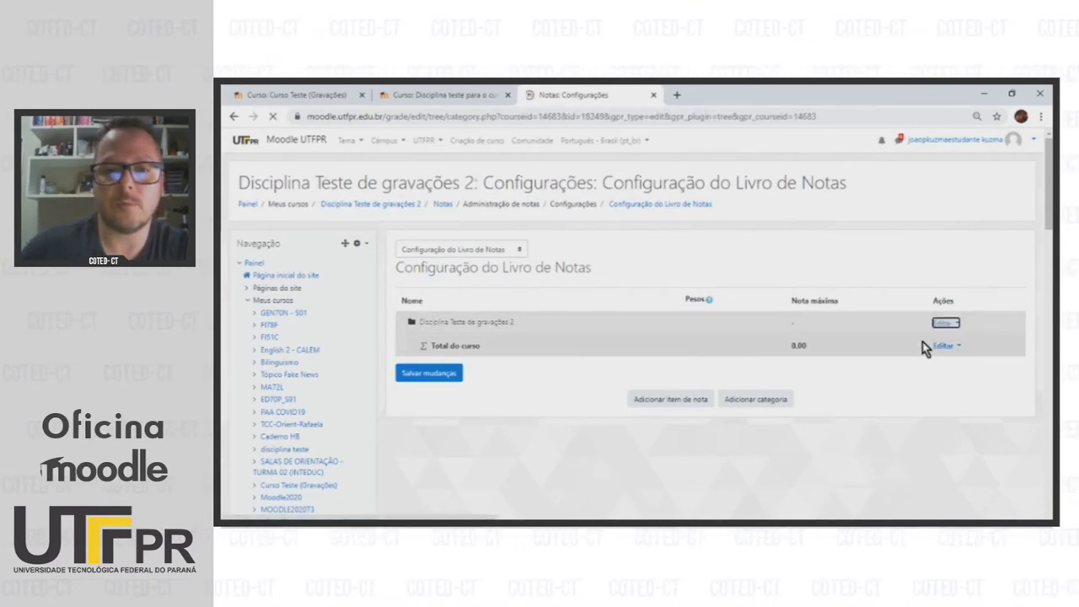
{"action": "left_click", "coordinate": [587, 284]}
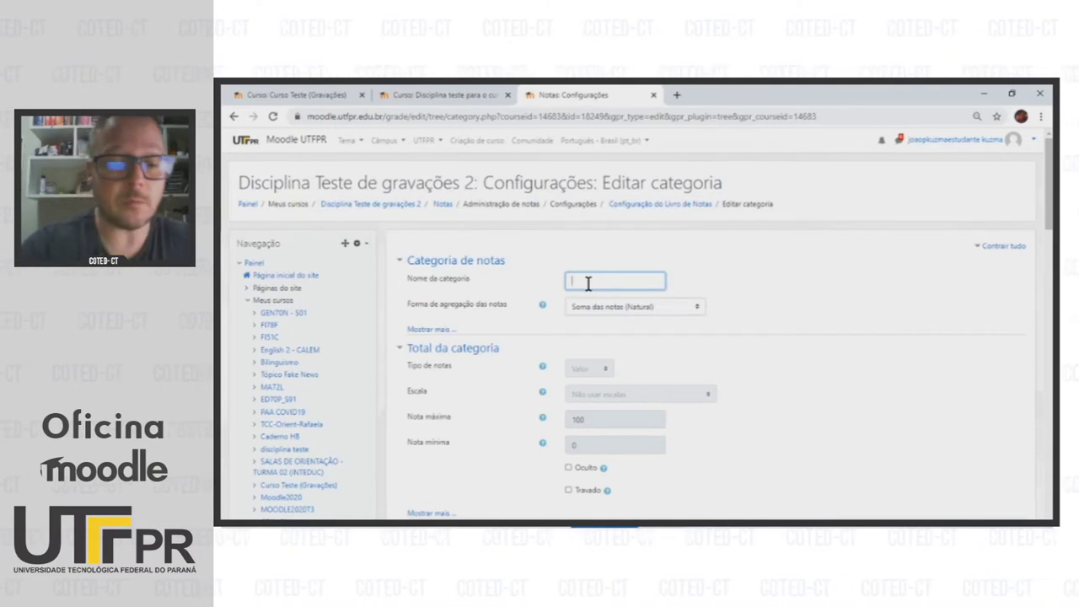
{"action": "type", "text": "Categoria I"}
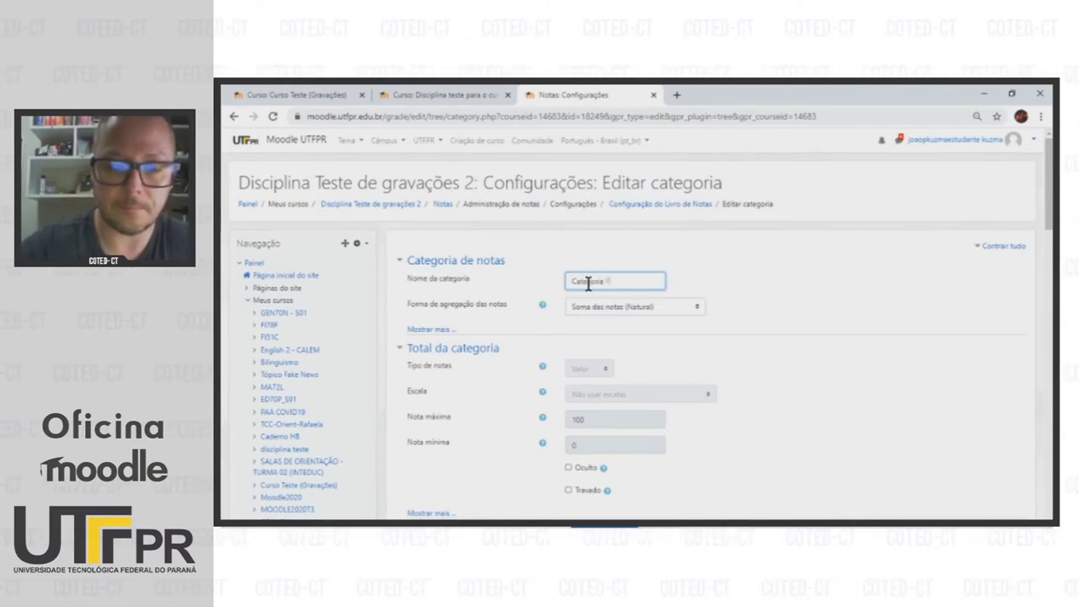
Review the aggregation methods for Categoria Pai, keep Soma das notas (Natural), and save the category
{"action": "left_click", "coordinate": [688, 314]}
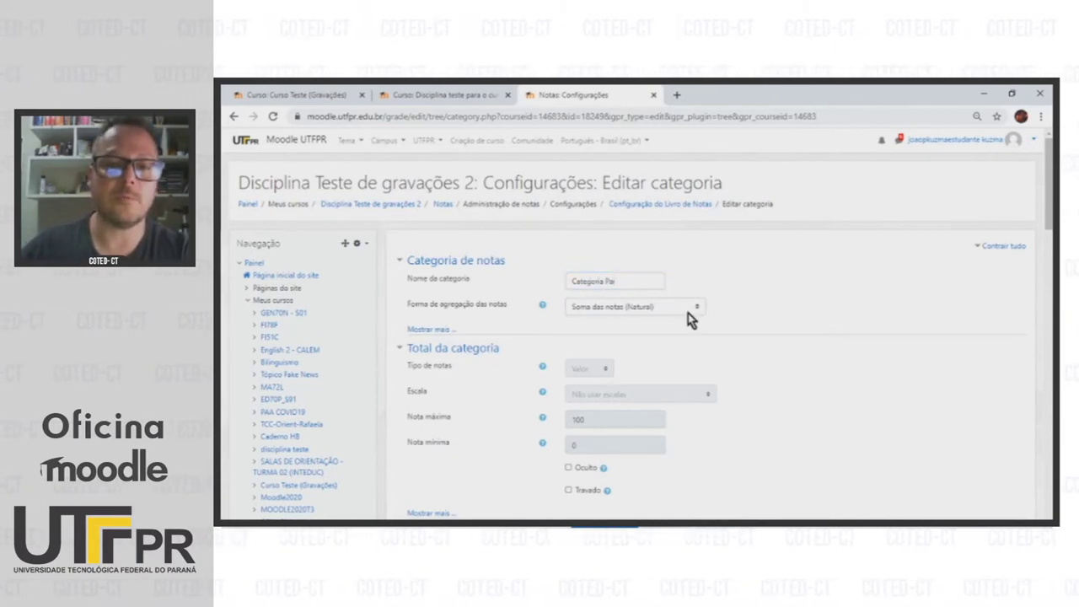
{"action": "left_click", "coordinate": [689, 311]}
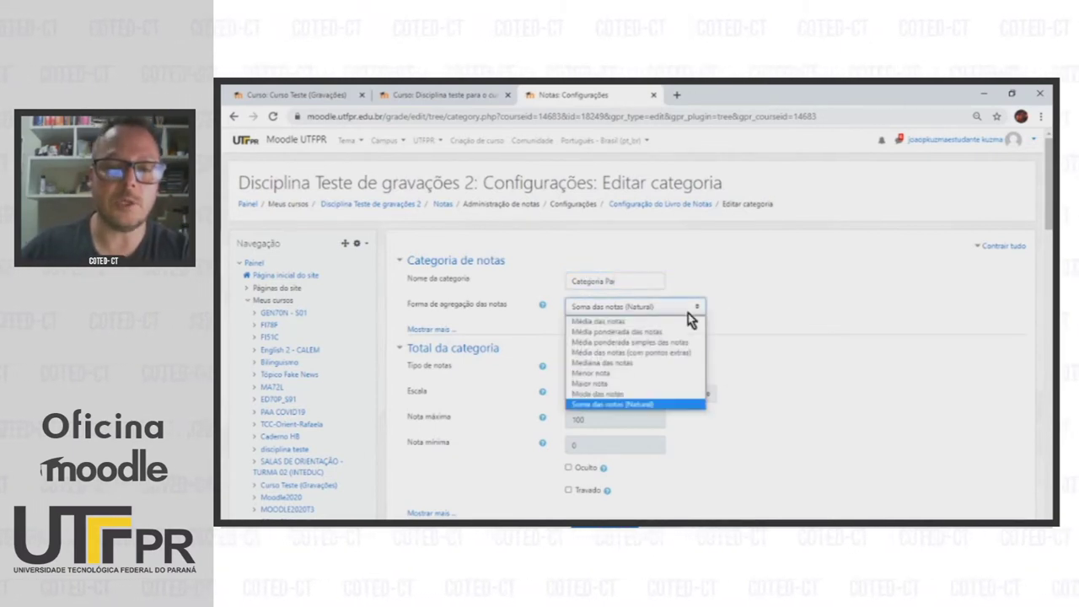
{"action": "left_click", "coordinate": [629, 406]}
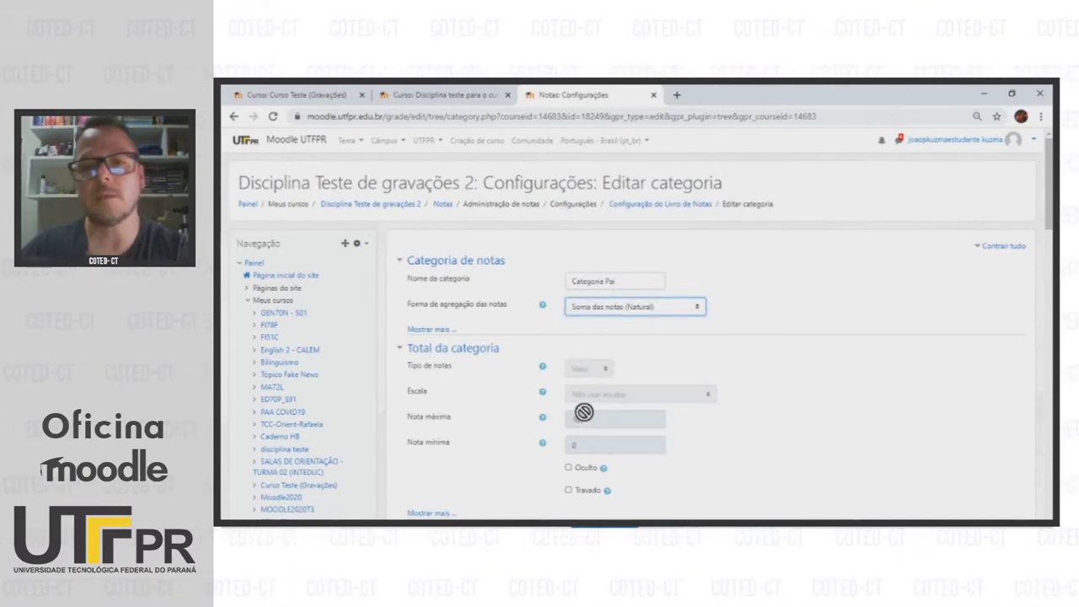
{"action": "left_click", "coordinate": [699, 310]}
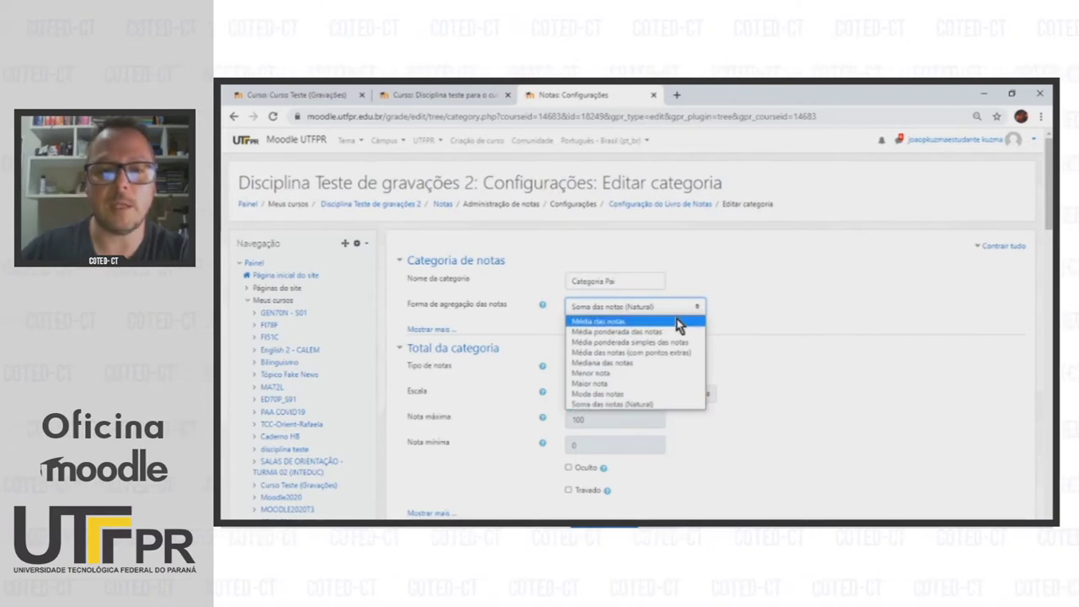
{"action": "left_click", "coordinate": [766, 309]}
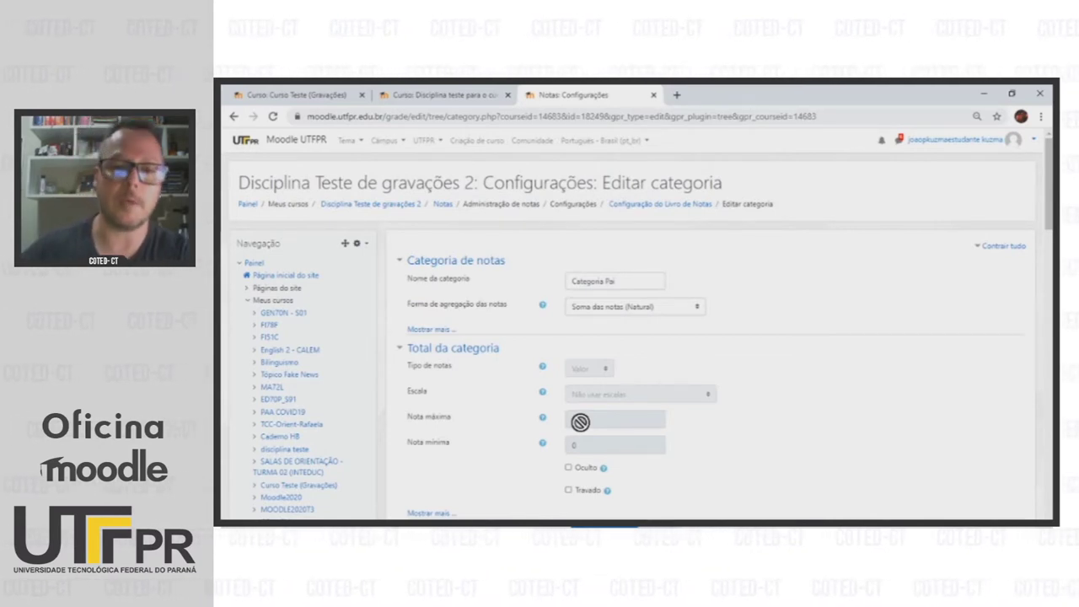
{"action": "scroll", "coordinate": [826, 330], "scroll_direction": "down", "scroll_amount": 3}
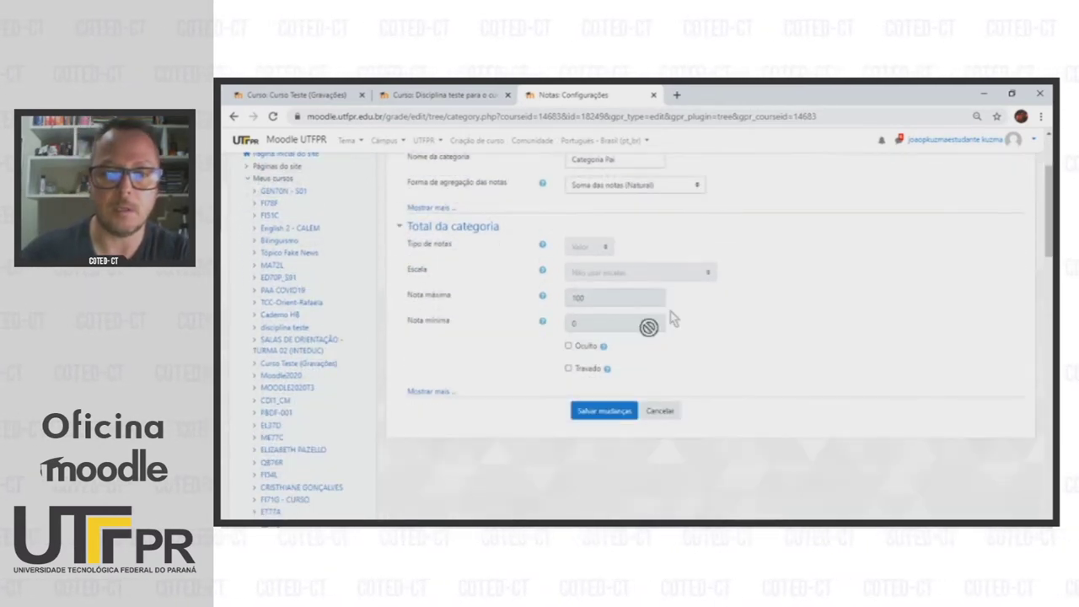
{"action": "left_click", "coordinate": [587, 412]}
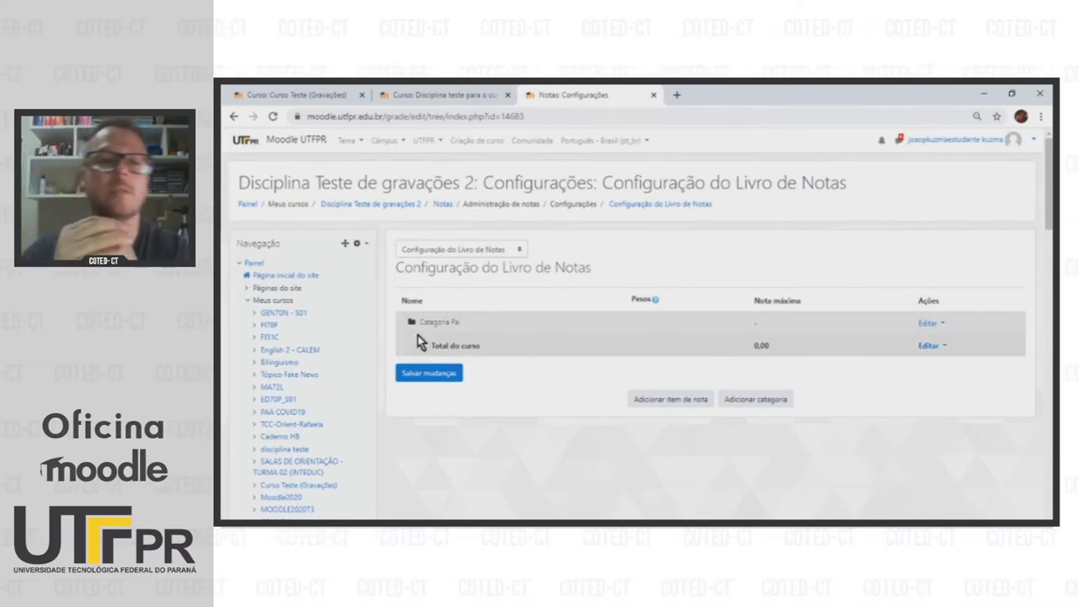
Start a new grade category named "Modulo A" and turn off Desconsiderar notas vazias in its additional options
{"action": "left_click", "coordinate": [769, 403]}
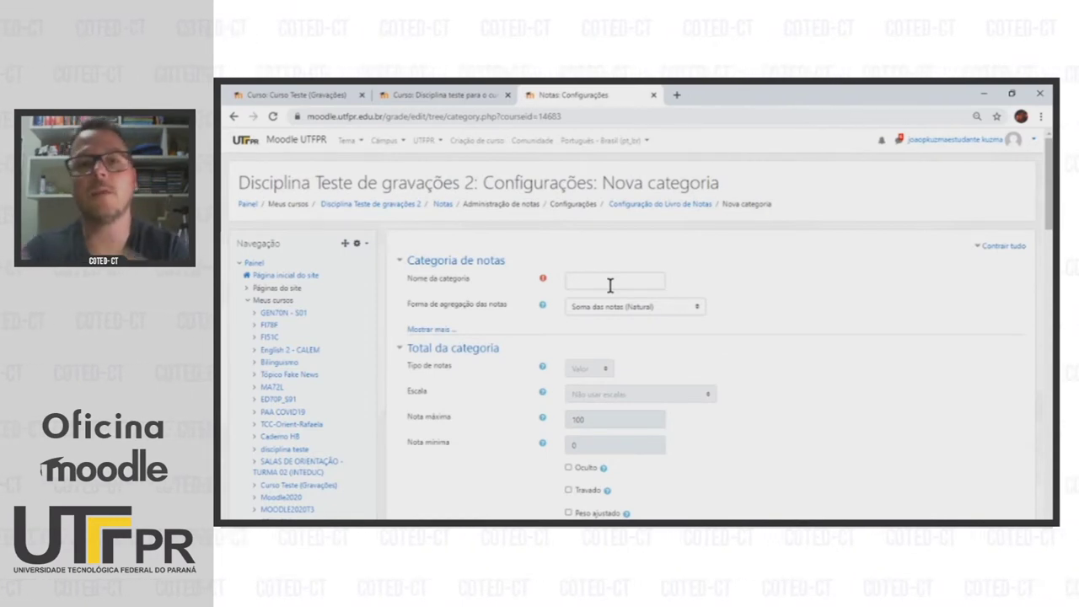
{"action": "left_click", "coordinate": [611, 285]}
{"action": "type", "text": "Modulo A"}
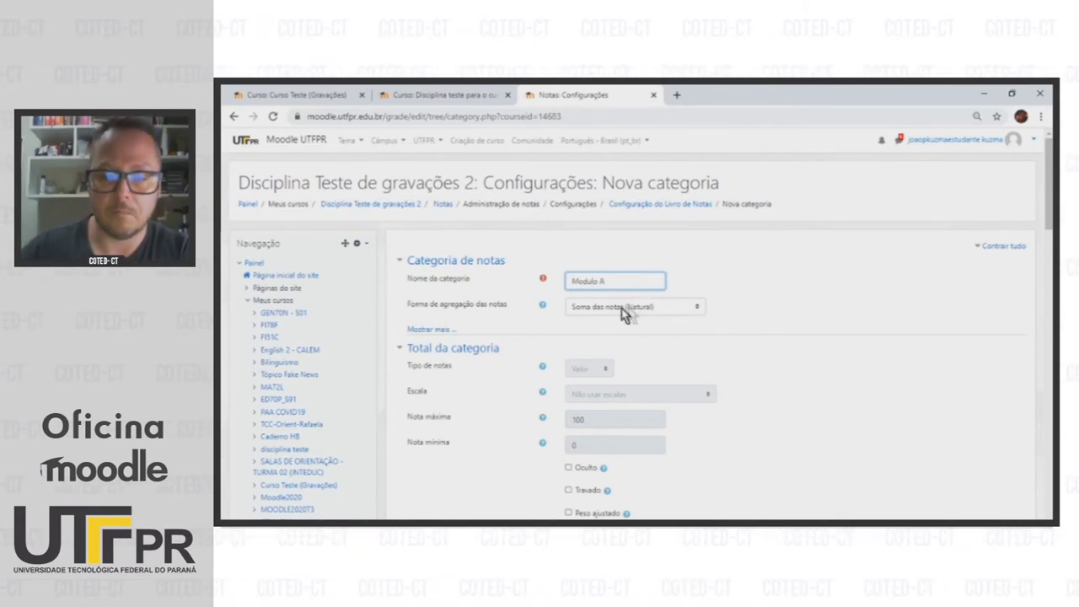
{"action": "left_click", "coordinate": [448, 330]}
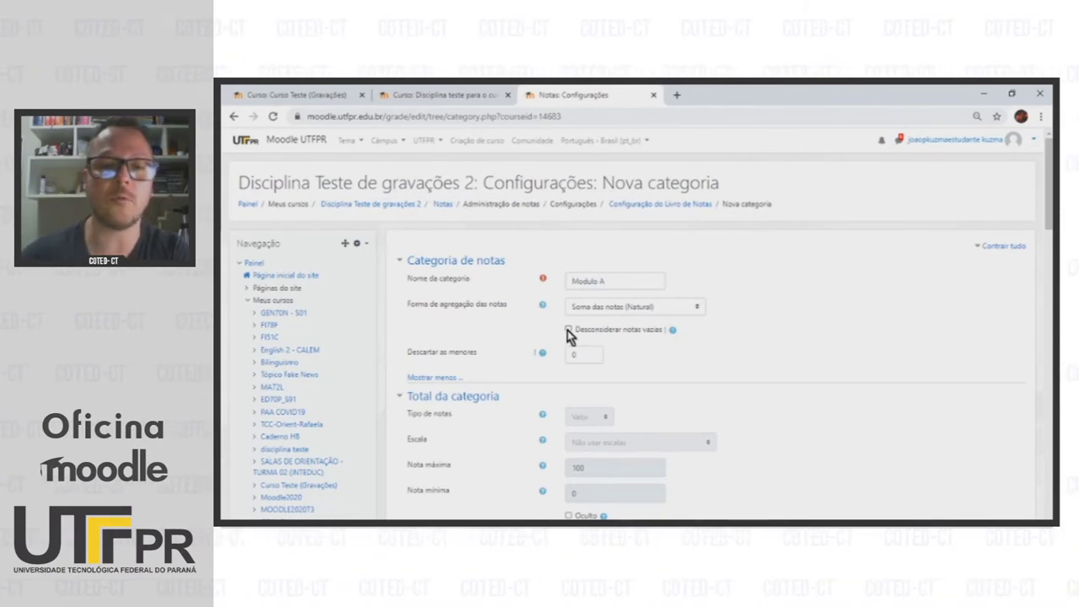
Review Modulo A's aggregation and total settings, keep Soma das notas (Natural), and save the new category
{"action": "scroll", "coordinate": [811, 285], "scroll_direction": "down", "scroll_amount": 3}
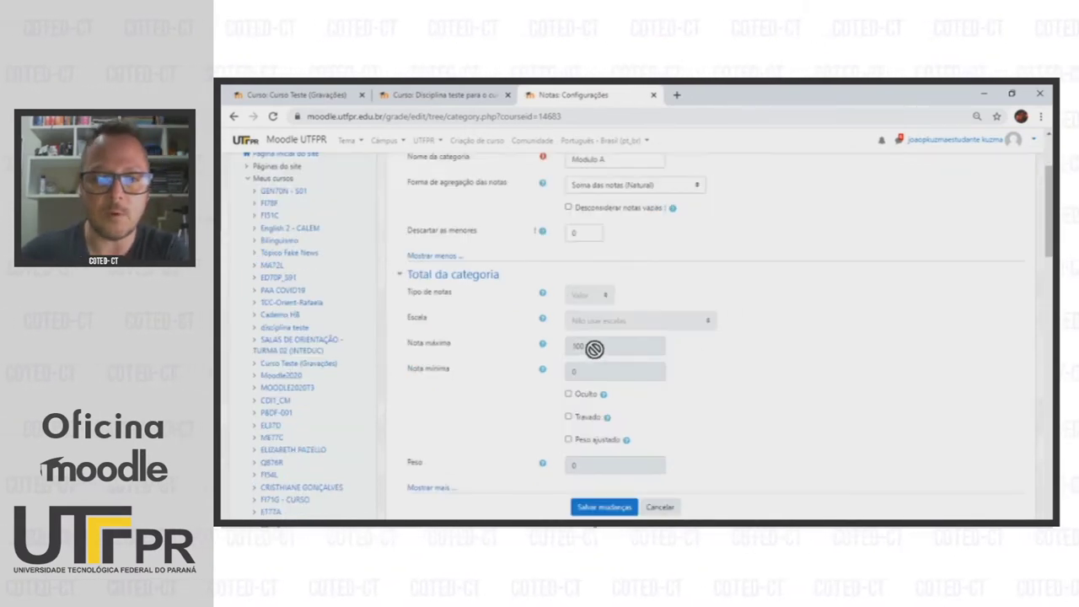
{"action": "left_click", "coordinate": [608, 194]}
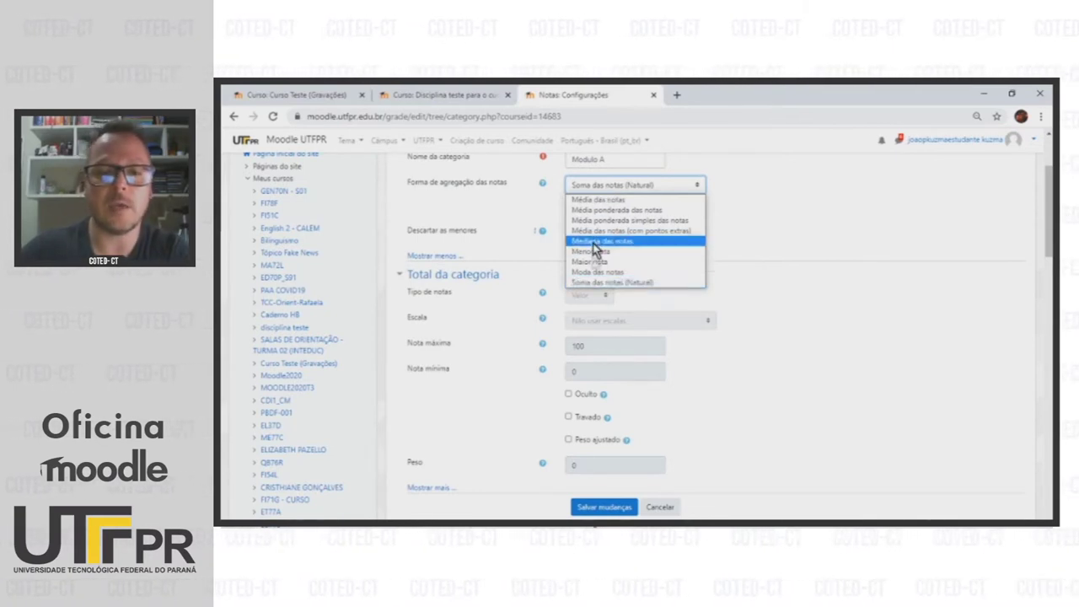
{"action": "left_click", "coordinate": [765, 207]}
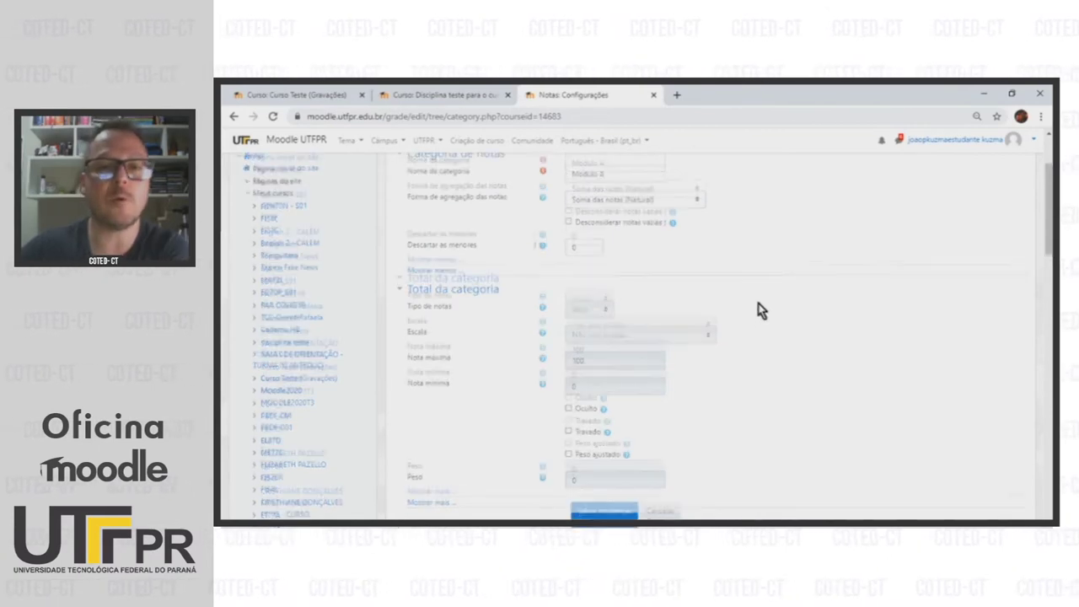
{"action": "scroll", "coordinate": [759, 309], "scroll_direction": "up", "scroll_amount": 2}
{"action": "scroll", "coordinate": [768, 376], "scroll_direction": "down", "scroll_amount": 3}
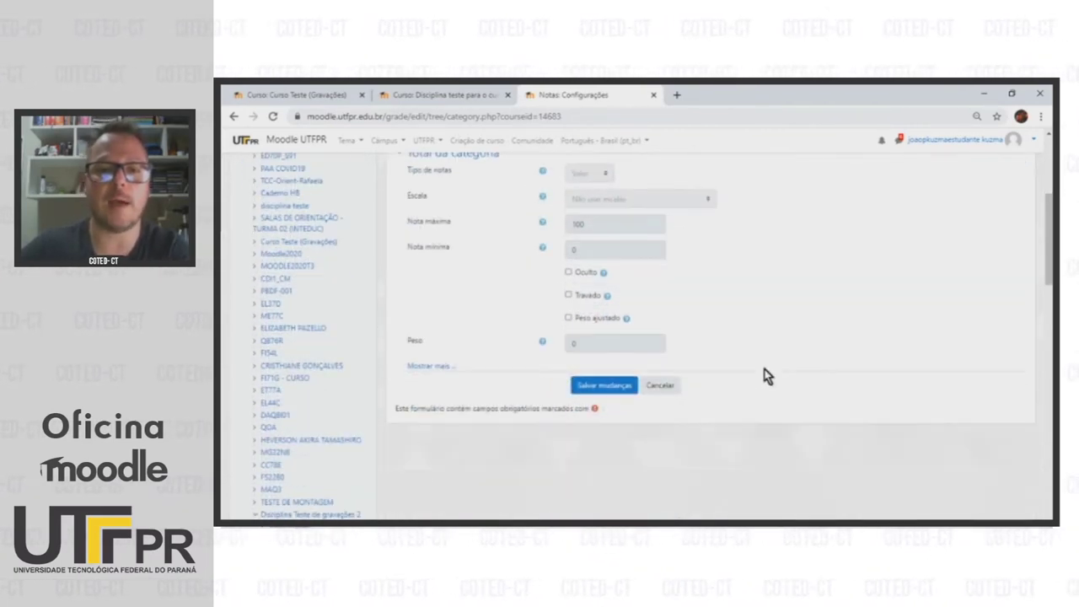
{"action": "left_click", "coordinate": [606, 385]}
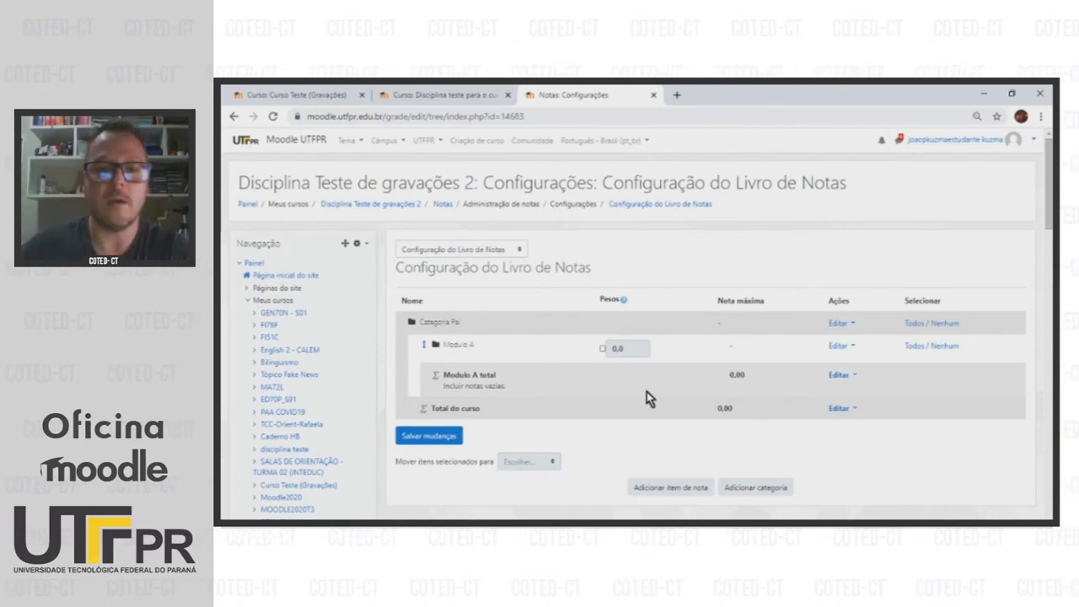
Add a second grade category named "Módulo B" with Desconsiderar notas vazias turned off, and save it
{"action": "left_click", "coordinate": [771, 491]}
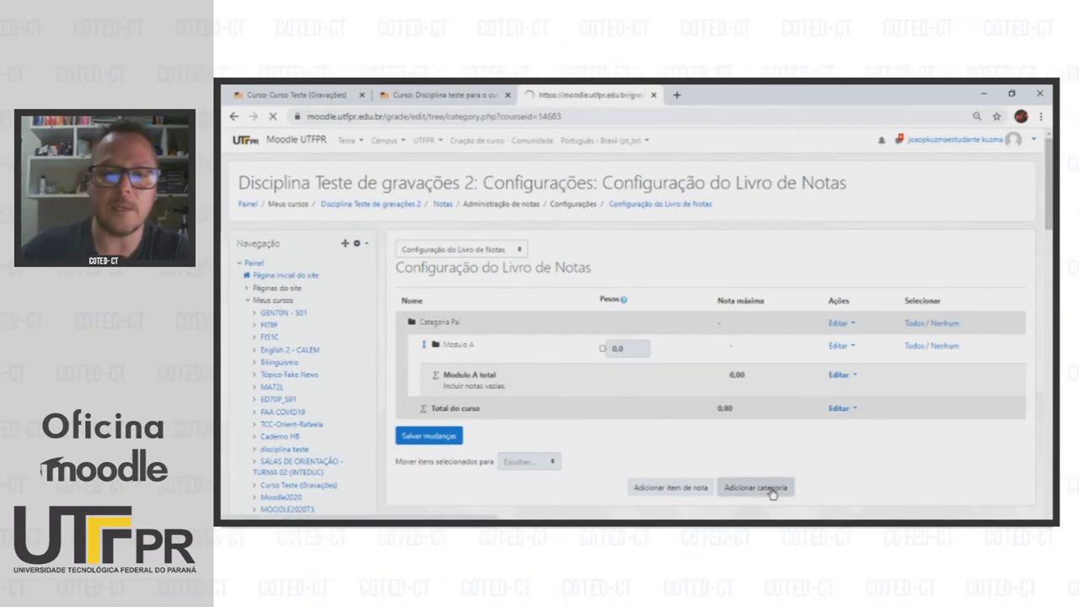
{"action": "left_click", "coordinate": [611, 281]}
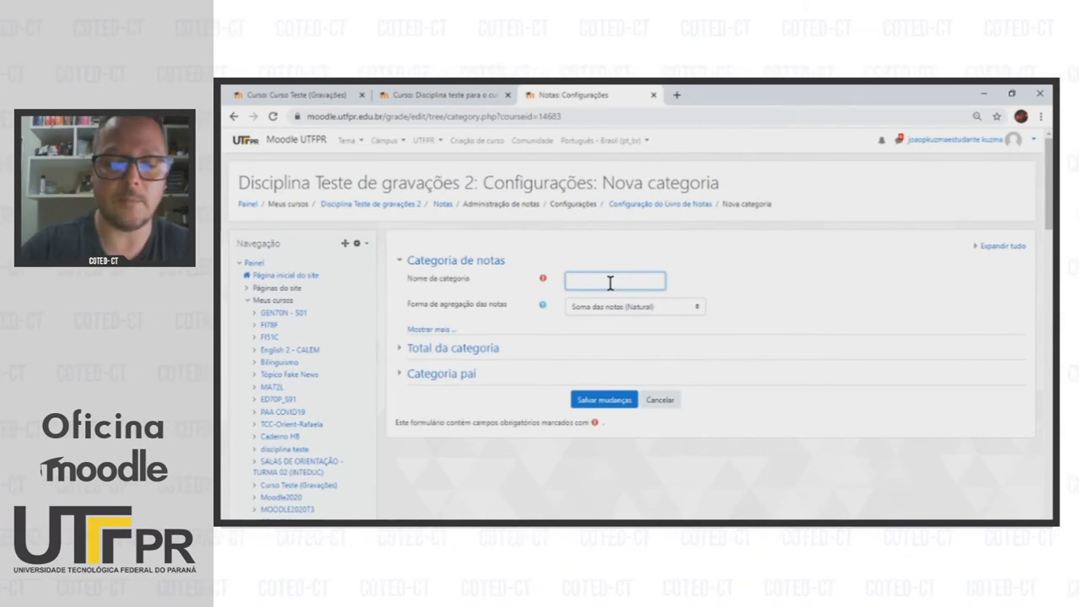
{"action": "type", "text": "Módulo 8"}
{"action": "left_click", "coordinate": [429, 329]}
{"action": "left_click", "coordinate": [569, 330]}
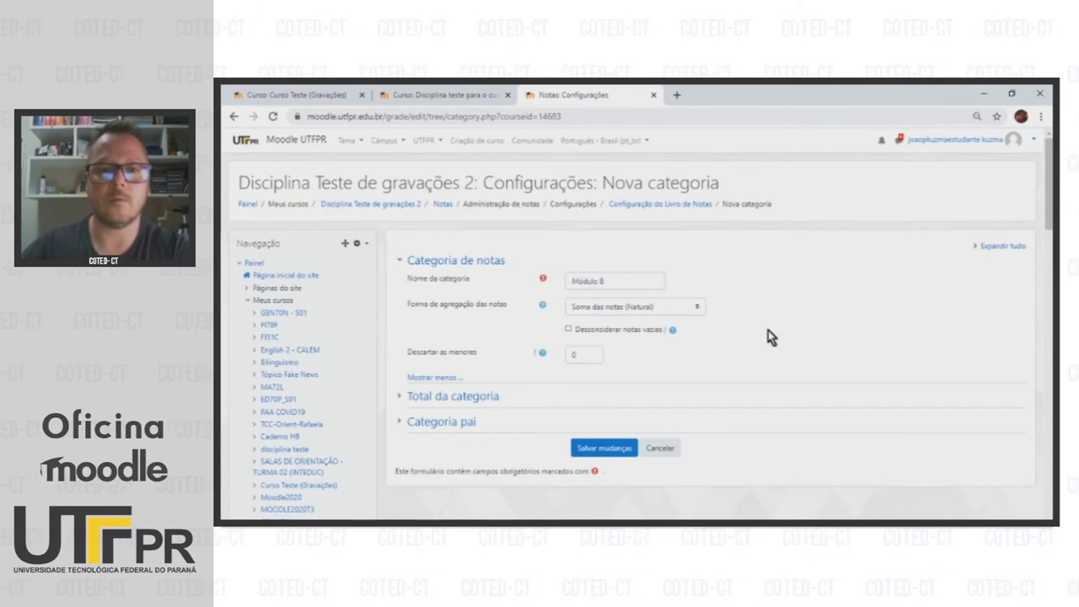
{"action": "scroll", "coordinate": [768, 332], "scroll_direction": "down", "scroll_amount": 1}
{"action": "scroll", "coordinate": [768, 335], "scroll_direction": "down", "scroll_amount": 2}
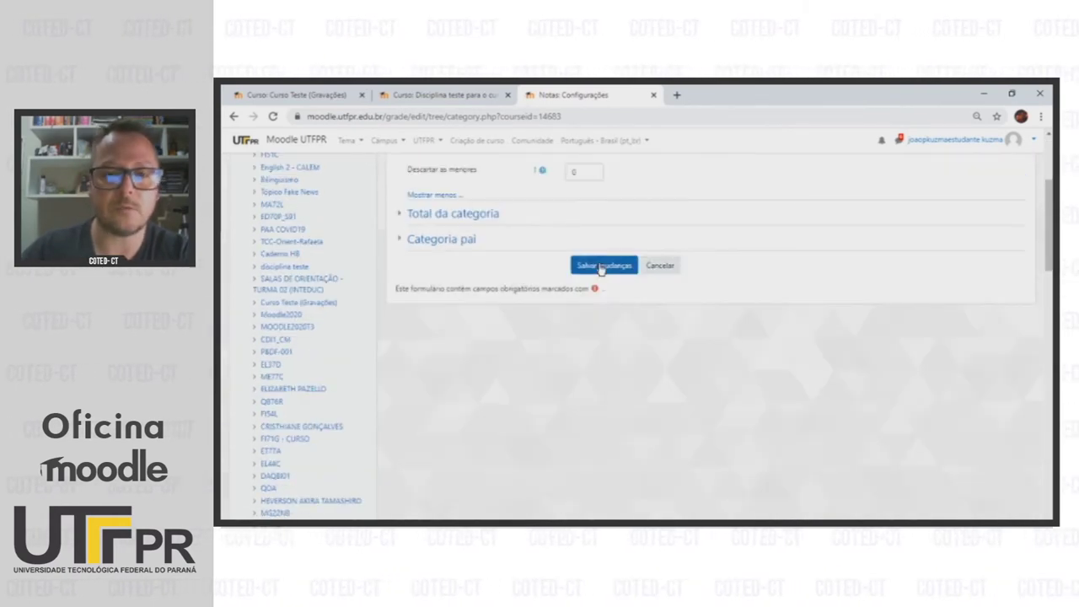
{"action": "left_click", "coordinate": [599, 264]}
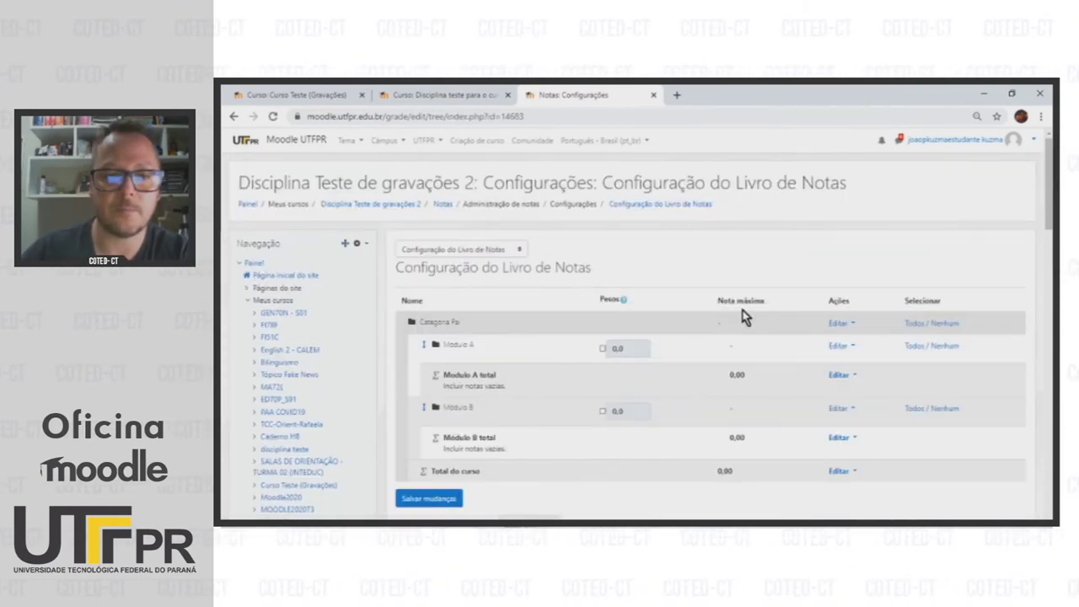
Return from the gradebook to the course page and start adding a Fórum activity in Tópico 1
{"action": "scroll", "coordinate": [757, 325], "scroll_direction": "down", "scroll_amount": 1}
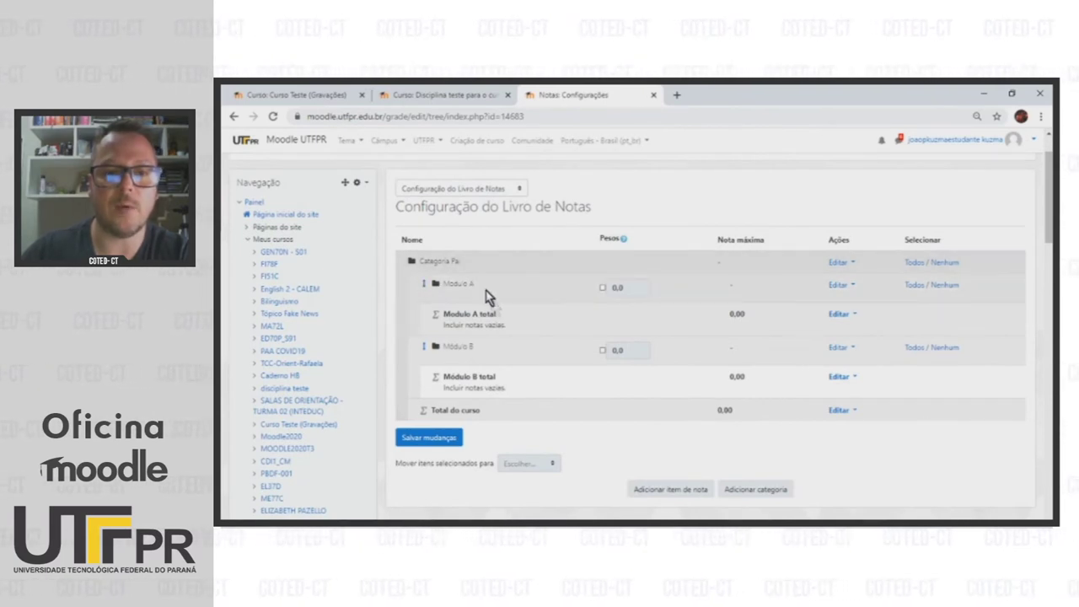
{"action": "scroll", "coordinate": [615, 342], "scroll_direction": "down", "scroll_amount": 1}
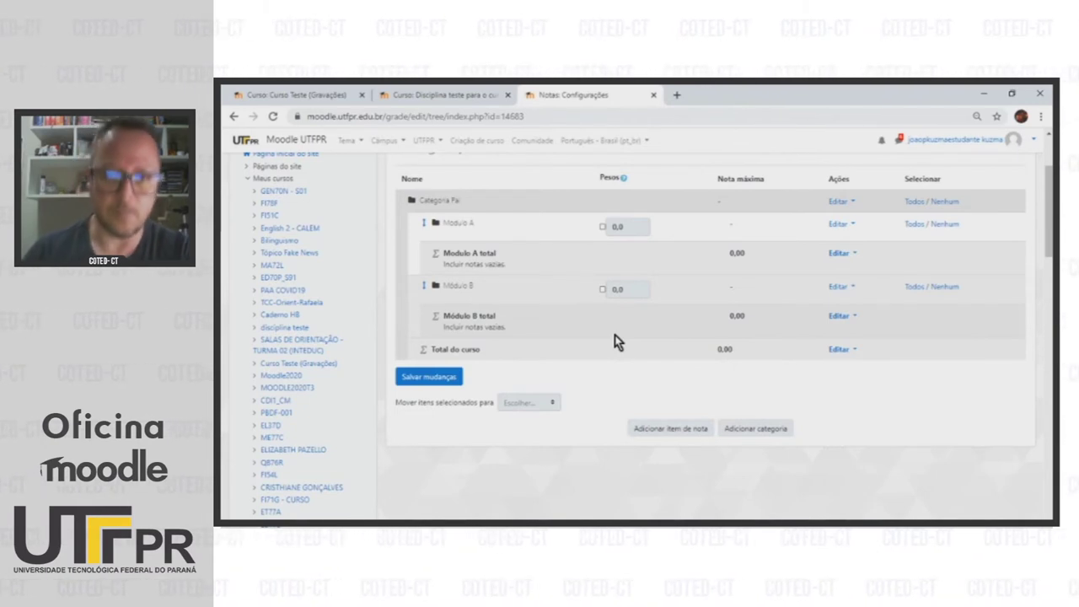
{"action": "scroll", "coordinate": [616, 342], "scroll_direction": "up", "scroll_amount": 3}
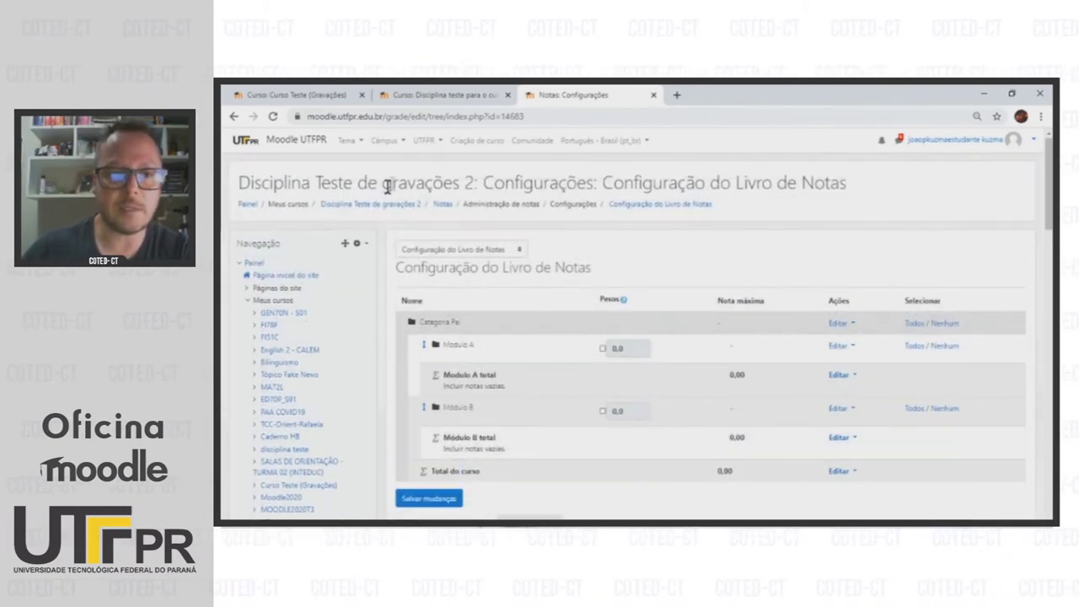
{"action": "left_click", "coordinate": [373, 206]}
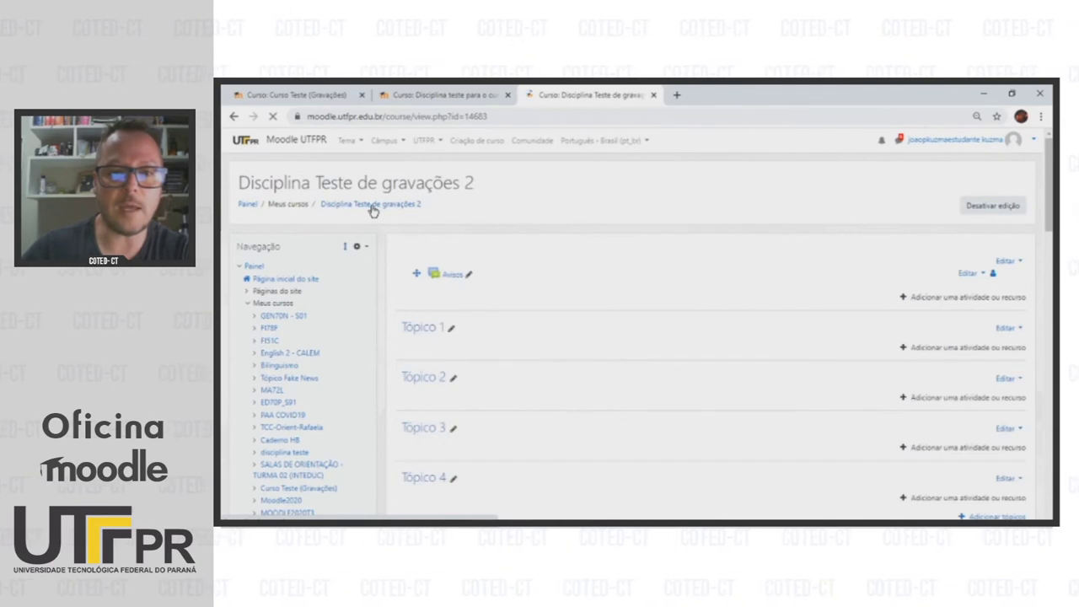
{"action": "scroll", "coordinate": [591, 346], "scroll_direction": "down", "scroll_amount": 1}
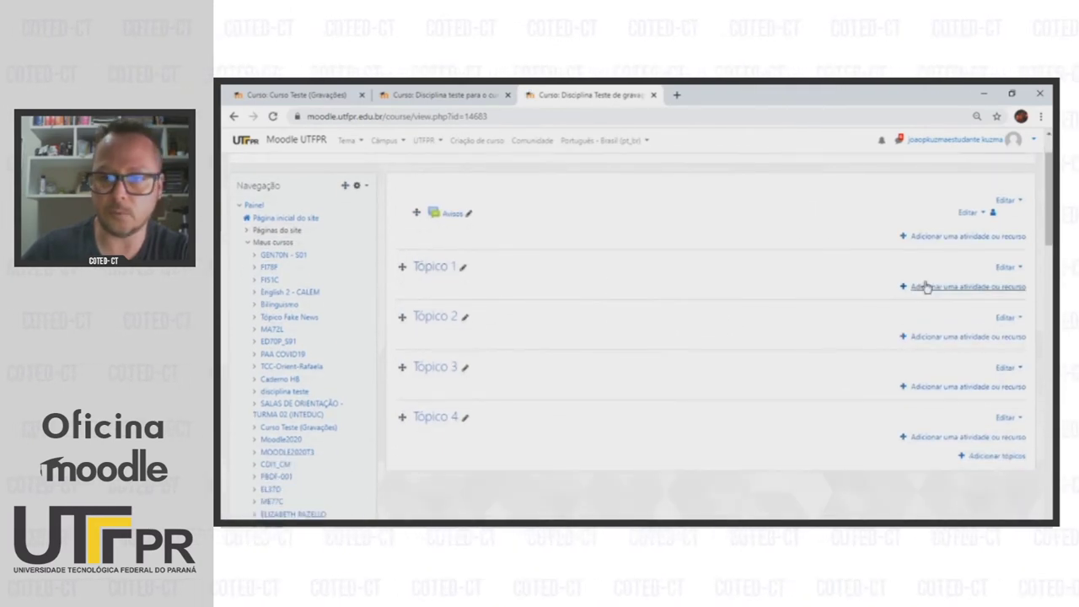
{"action": "left_click", "coordinate": [944, 289]}
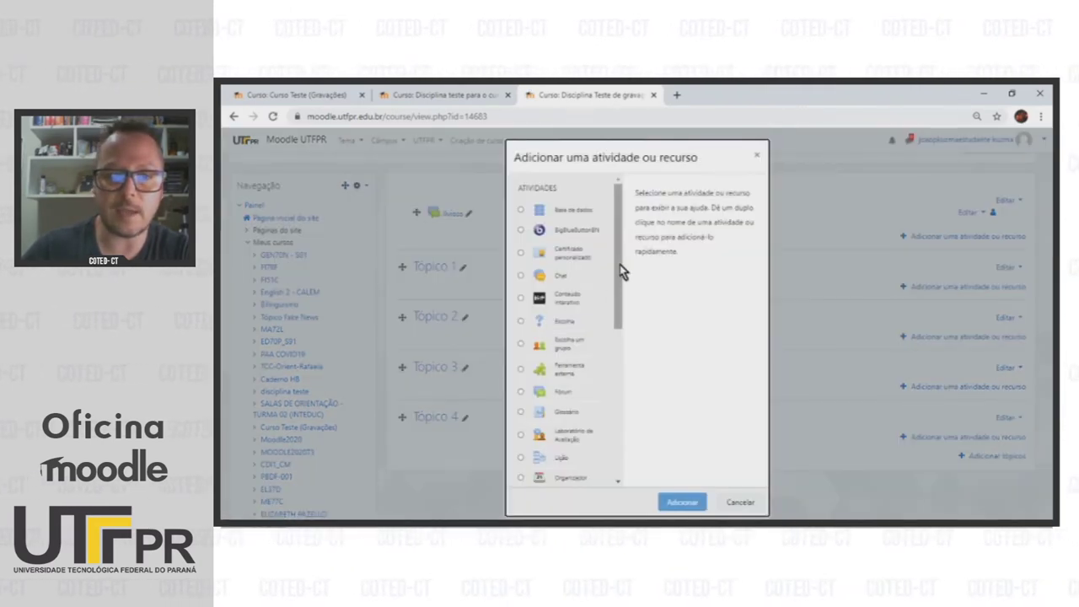
{"action": "scroll", "coordinate": [620, 281], "scroll_direction": "down", "scroll_amount": 1}
{"action": "left_click", "coordinate": [551, 337]}
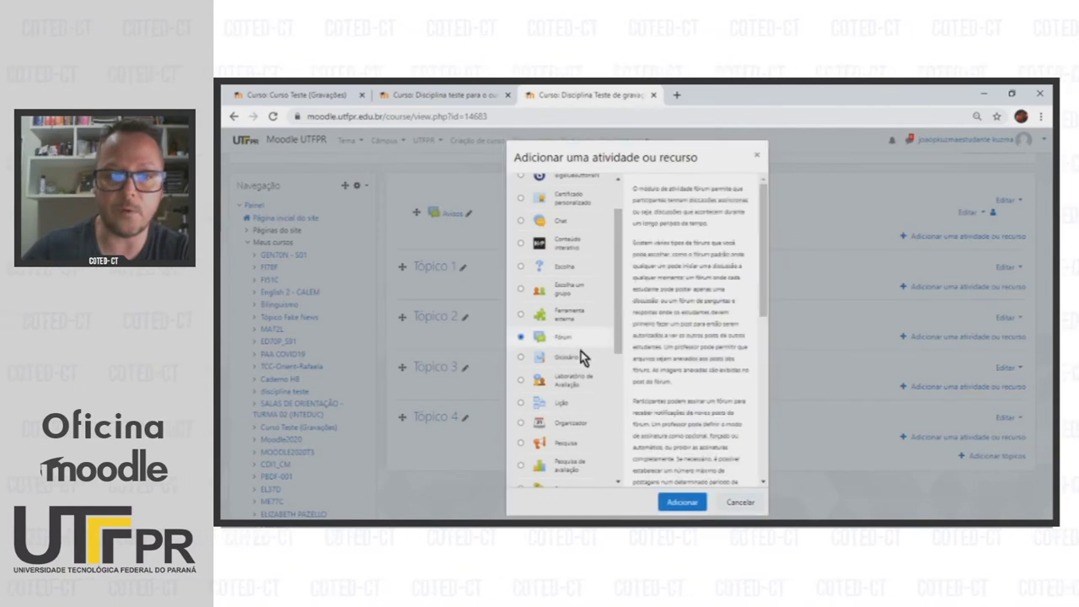
{"action": "left_click", "coordinate": [679, 502]}
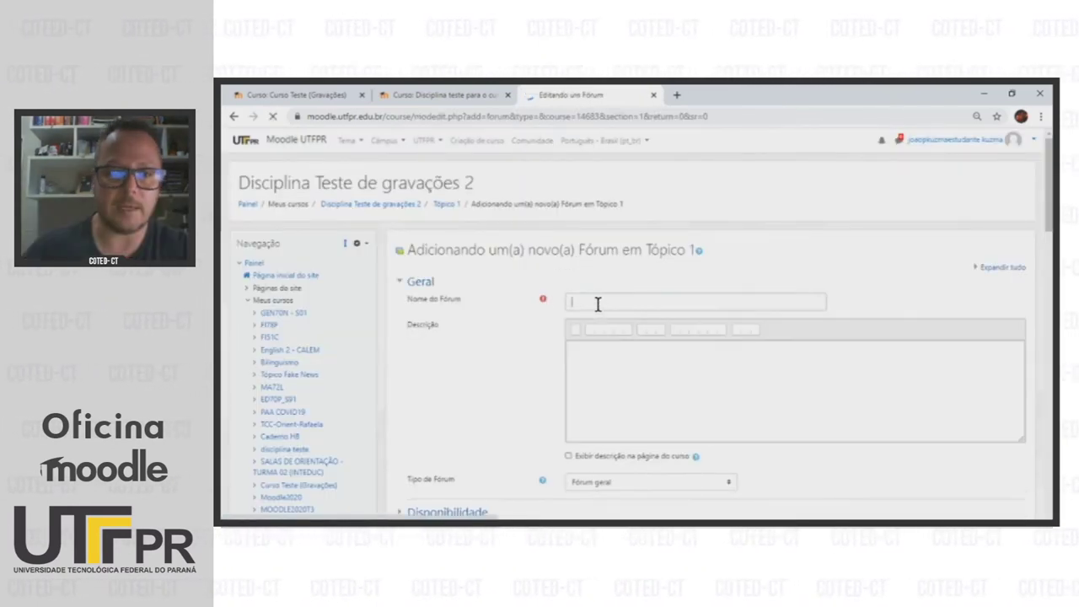
Name the forum "Atividade 01" and set its Nota Geral do Fórum to Pontos with a maximum grade of 50
{"action": "left_click", "coordinate": [597, 304]}
{"action": "type", "text": "F"}
{"action": "scroll", "coordinate": [607, 337], "scroll_direction": "down", "scroll_amount": 4}
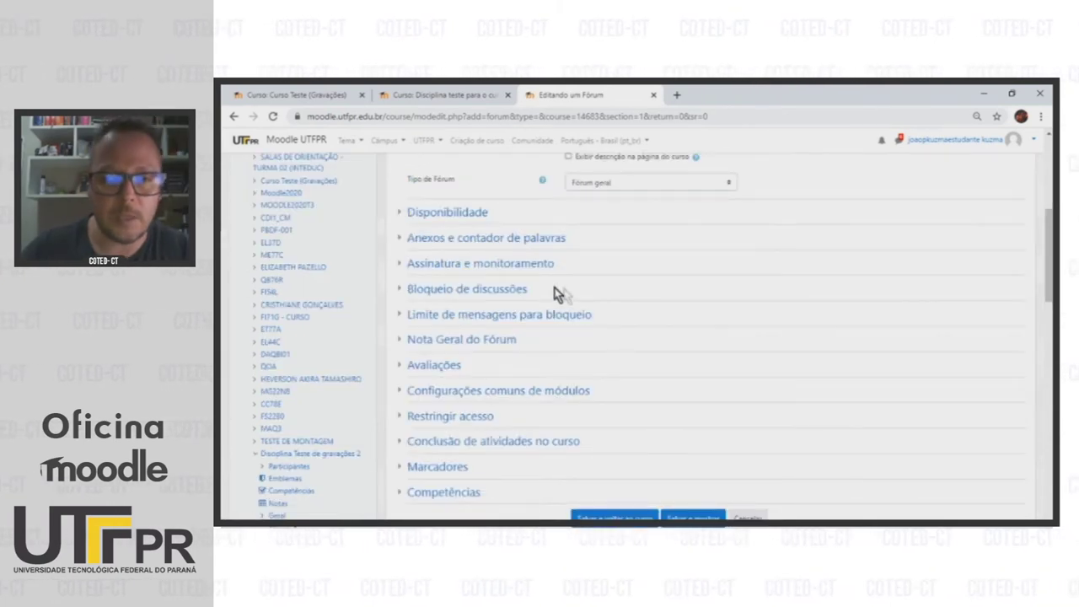
{"action": "left_click", "coordinate": [400, 339]}
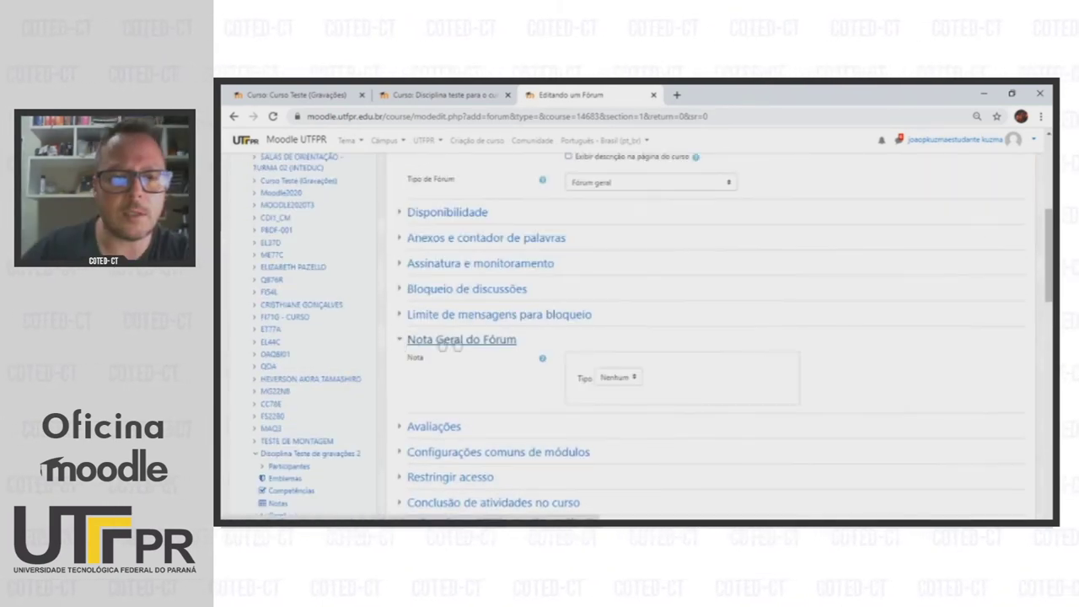
{"action": "left_click", "coordinate": [634, 381]}
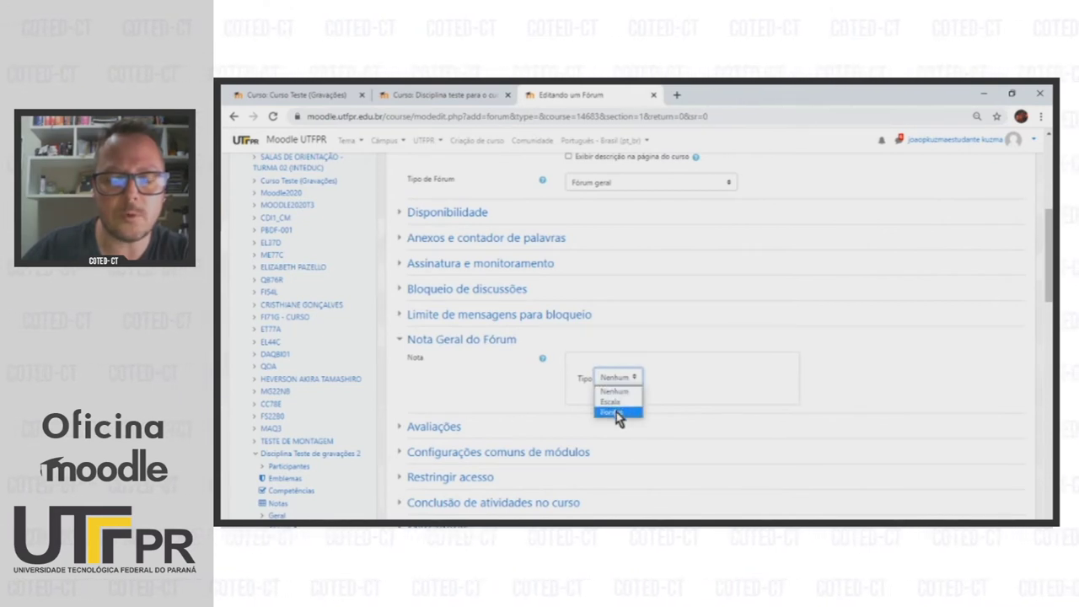
{"action": "left_click", "coordinate": [617, 412]}
{"action": "left_click_drag", "start_coordinate": [614, 411], "coordinate": [582, 416]}
{"action": "type", "text": "50"}
{"action": "left_click", "coordinate": [739, 402]}
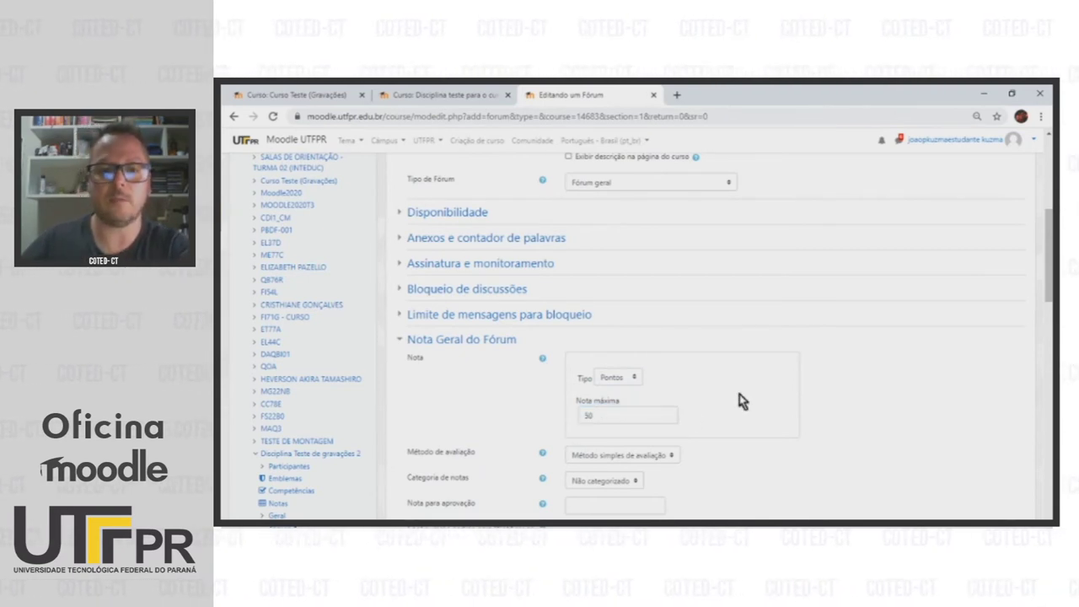
Assign the forum's overall grade to the Modulo A grade category, then save it and return to the course
{"action": "scroll", "coordinate": [735, 399], "scroll_direction": "down", "scroll_amount": 2}
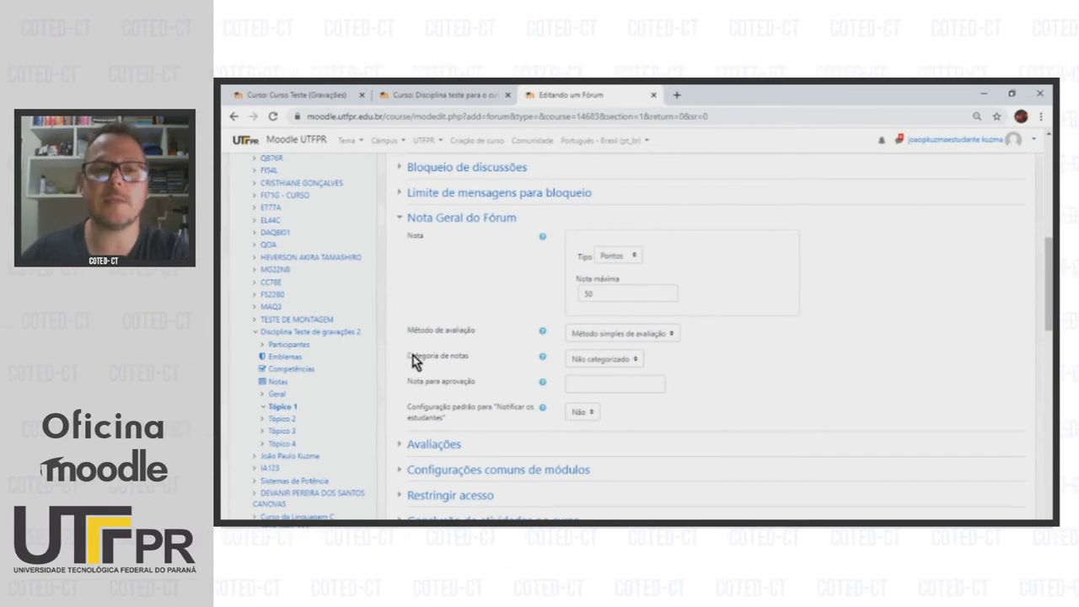
{"action": "left_click", "coordinate": [625, 362]}
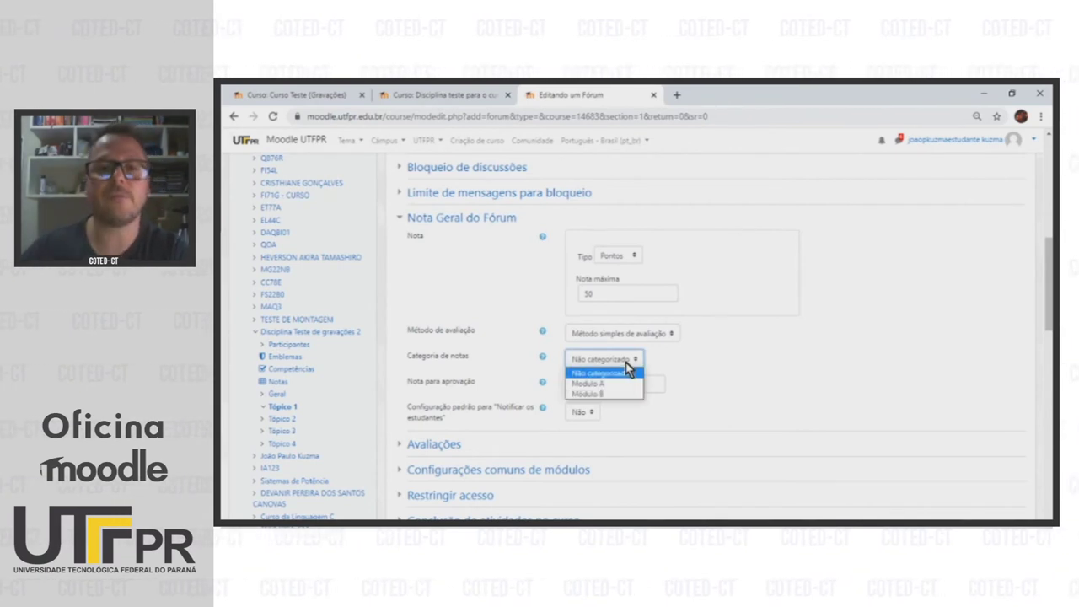
{"action": "left_click", "coordinate": [594, 385]}
{"action": "scroll", "coordinate": [593, 381], "scroll_direction": "down", "scroll_amount": 3}
{"action": "left_click", "coordinate": [609, 414]}
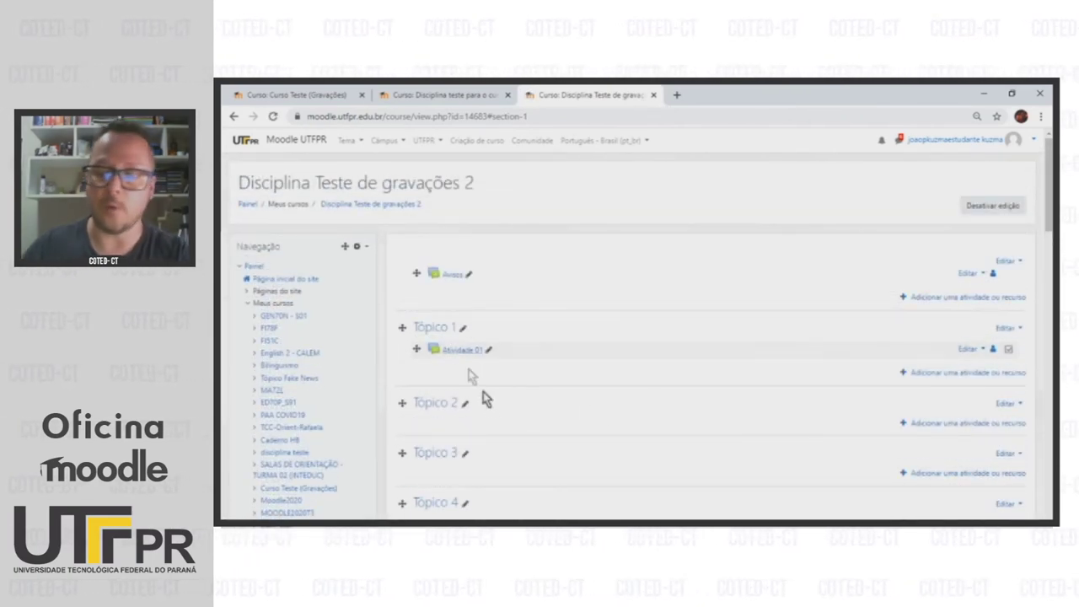
Start adding a Tarefa activity in Tópico 1
{"action": "scroll", "coordinate": [491, 407], "scroll_direction": "down", "scroll_amount": 1}
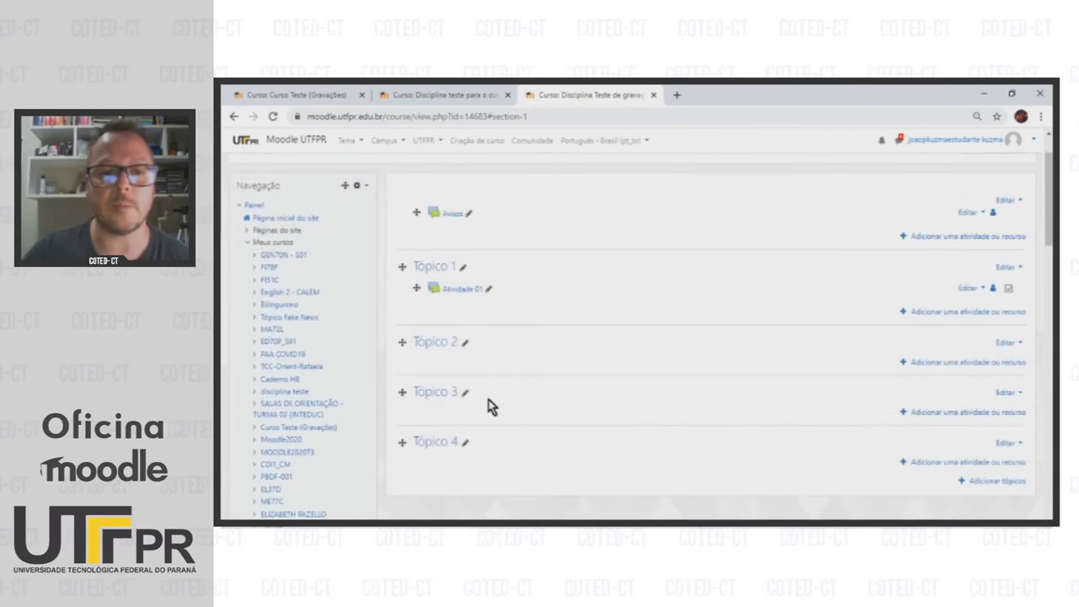
{"action": "left_click", "coordinate": [956, 312]}
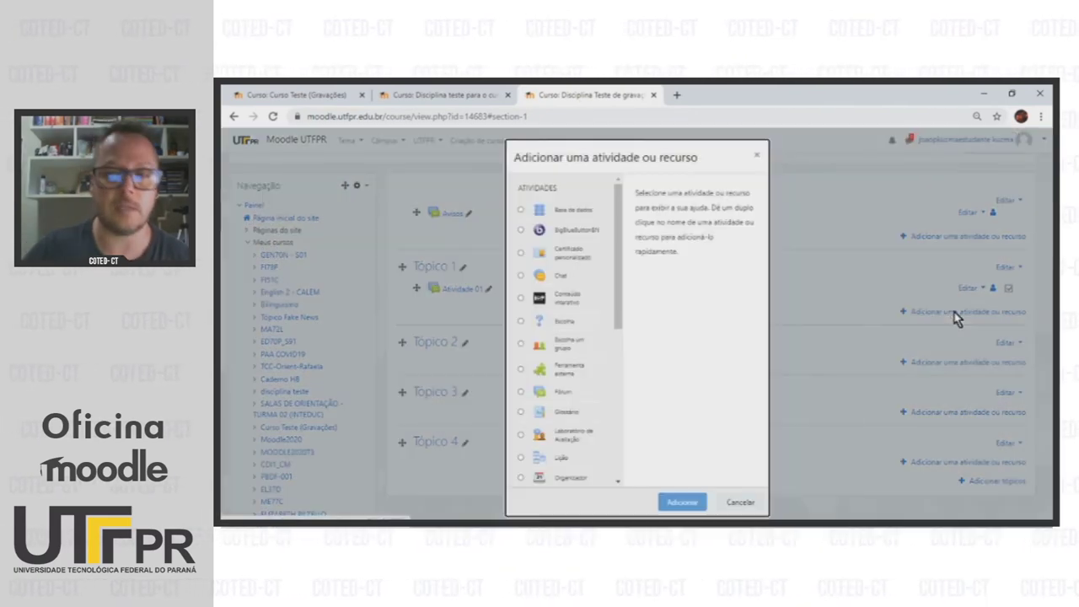
{"action": "left_click_drag", "start_coordinate": [616, 274], "coordinate": [563, 382]}
{"action": "left_click", "coordinate": [521, 373]}
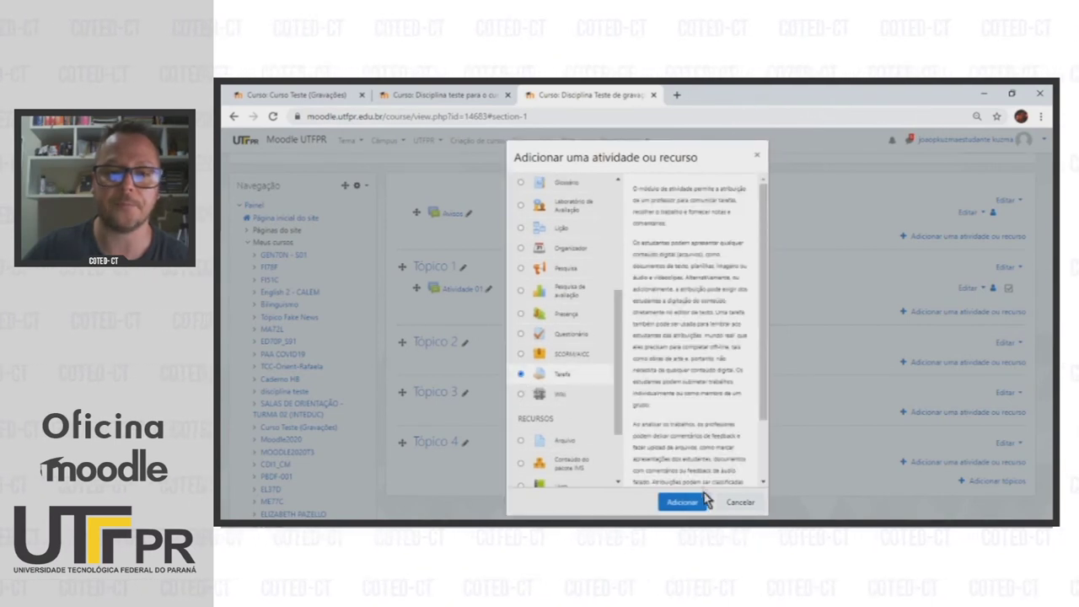
{"action": "left_click", "coordinate": [684, 504]}
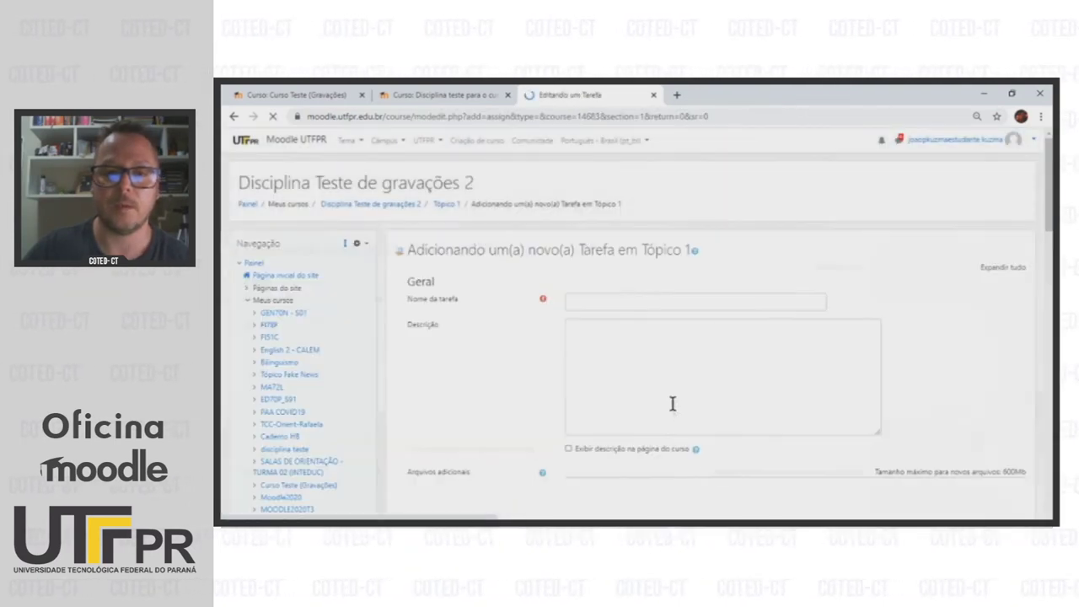
Name the new assignment "Atividade 02" and enter "teste" as its description
{"action": "left_click", "coordinate": [582, 305]}
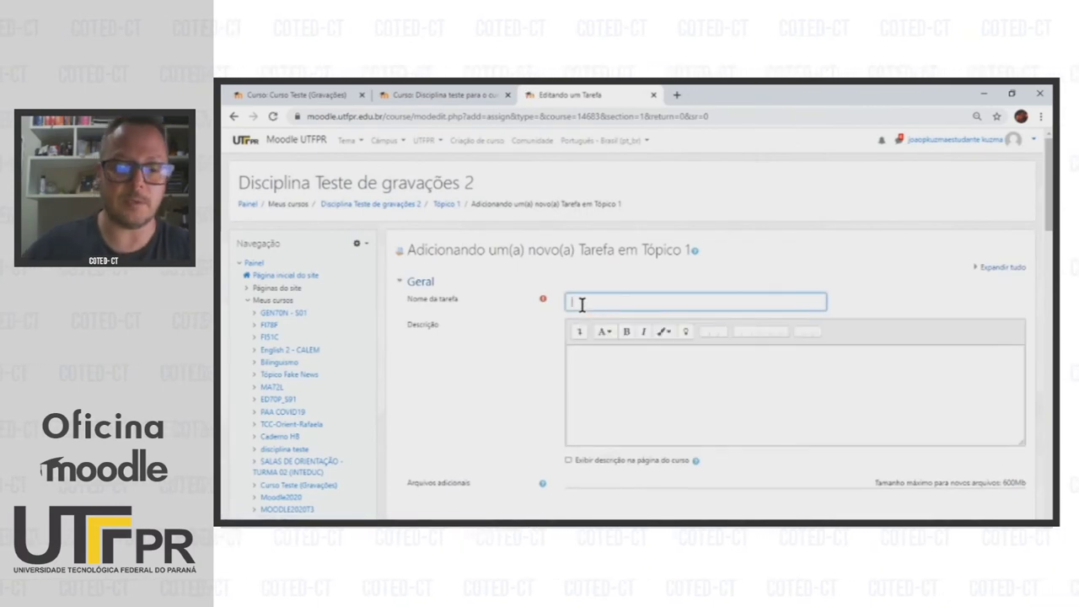
{"action": "type", "text": "Atividade 02"}
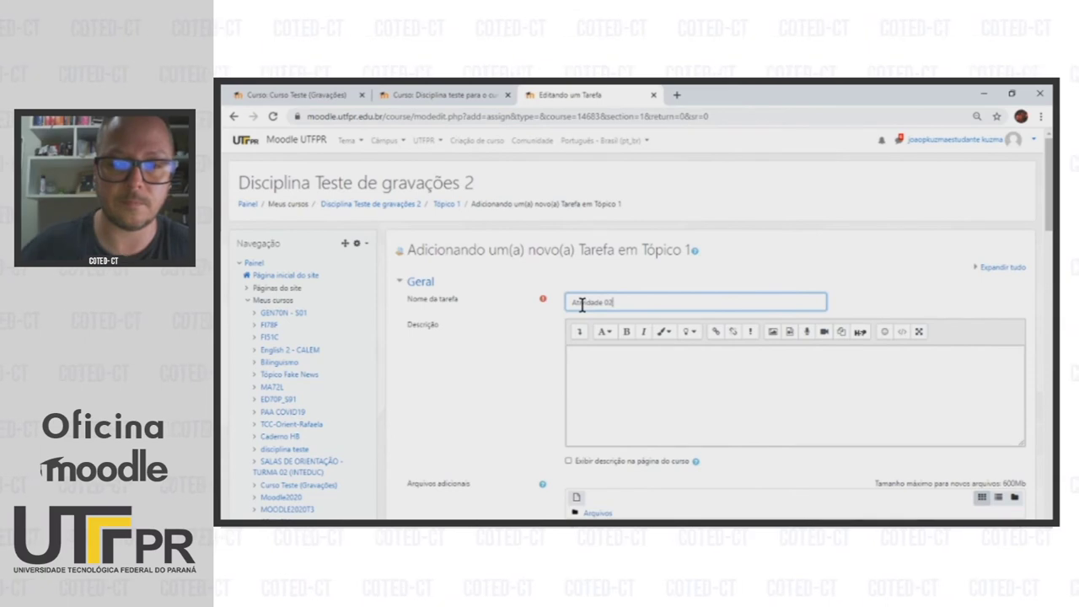
{"action": "left_click", "coordinate": [606, 362]}
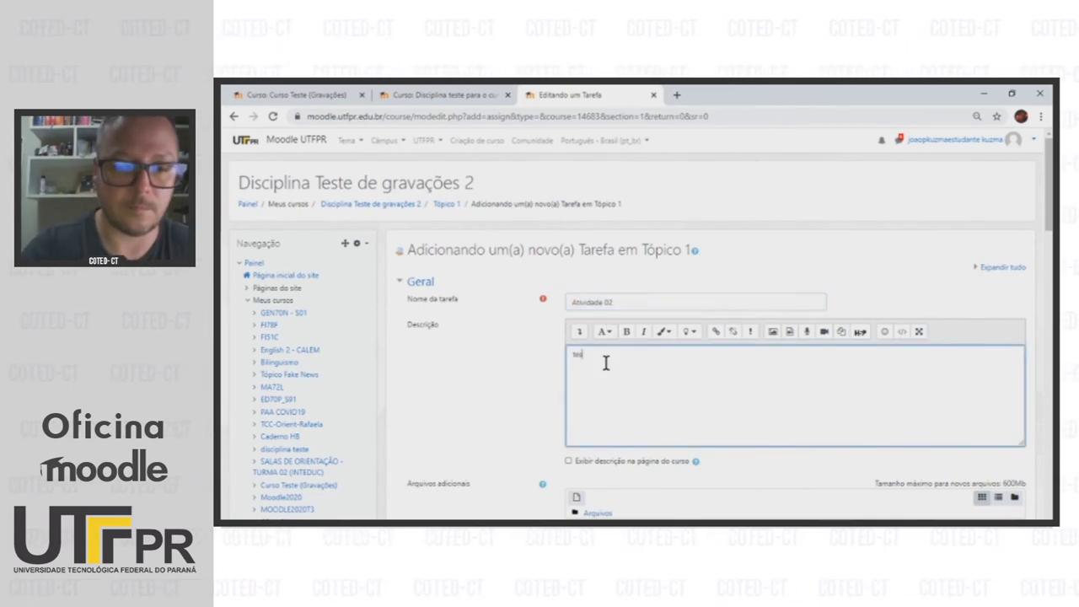
Set the assignment's maximum grade to 50 points in its Nota settings
{"action": "scroll", "coordinate": [508, 387], "scroll_direction": "down", "scroll_amount": 5}
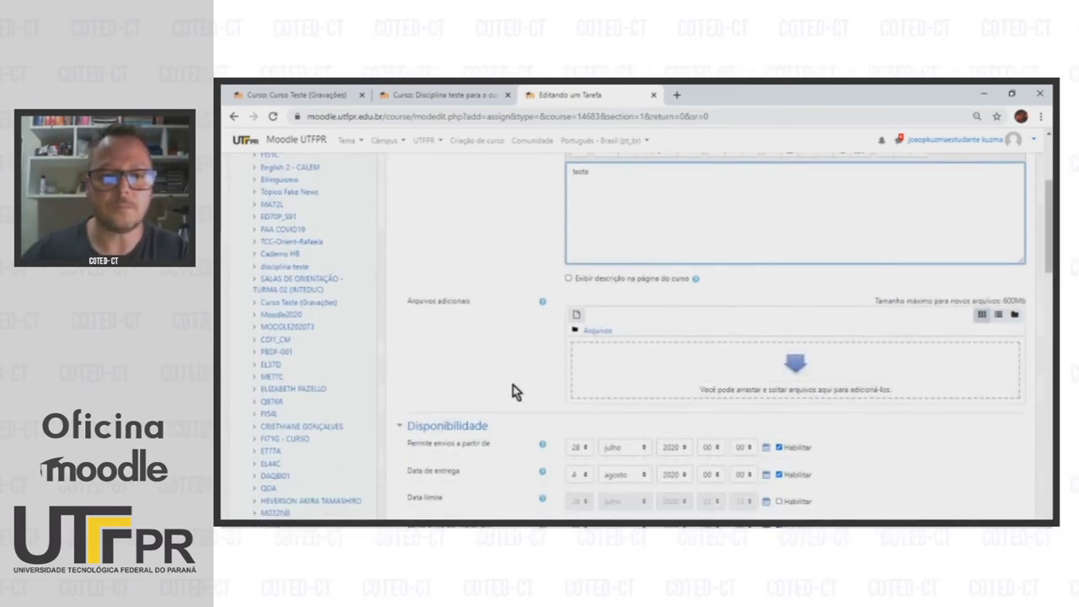
{"action": "scroll", "coordinate": [516, 392], "scroll_direction": "down", "scroll_amount": 3}
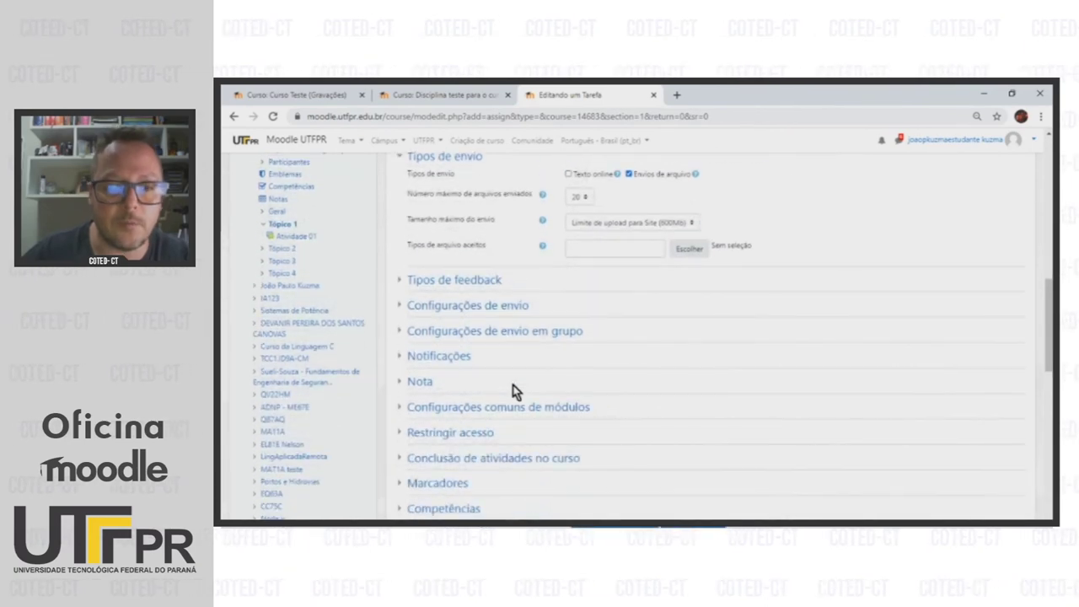
{"action": "scroll", "coordinate": [516, 393], "scroll_direction": "down", "scroll_amount": 2}
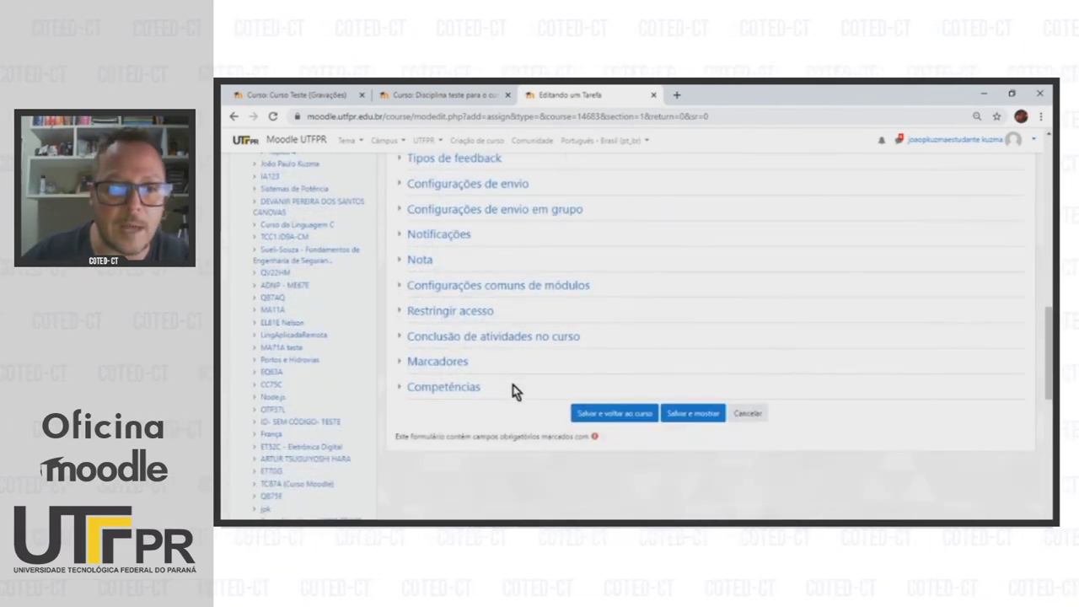
{"action": "left_click", "coordinate": [403, 262]}
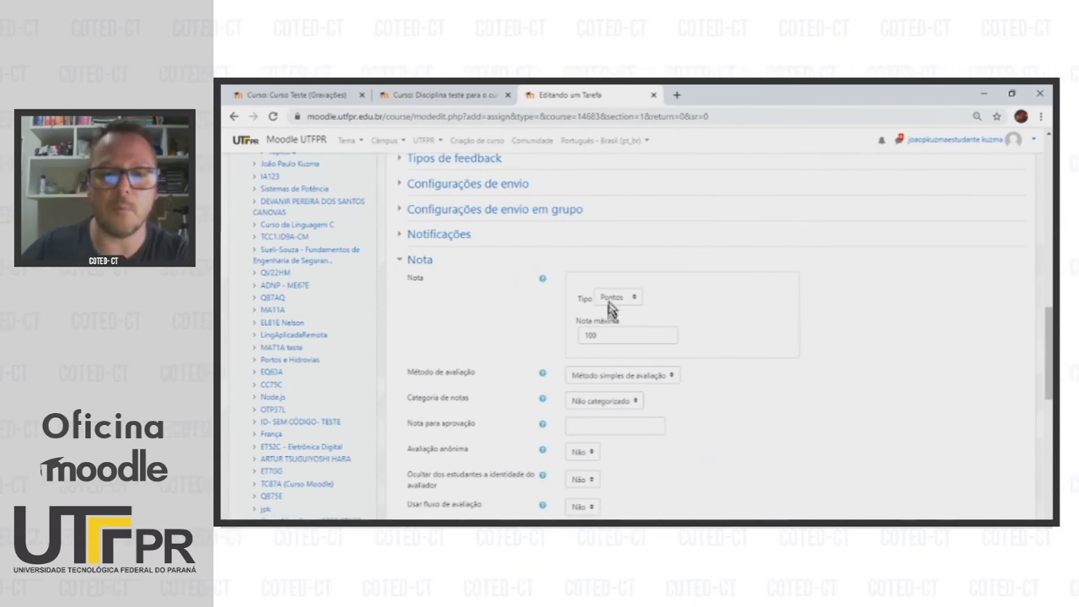
{"action": "left_click_drag", "start_coordinate": [602, 334], "coordinate": [578, 335]}
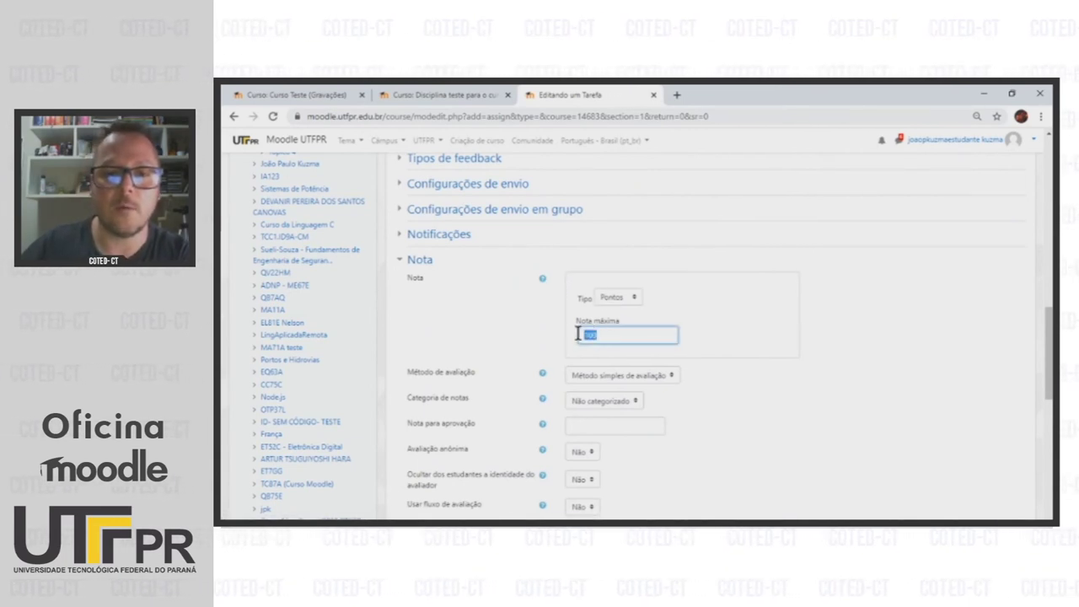
{"action": "type", "text": "50"}
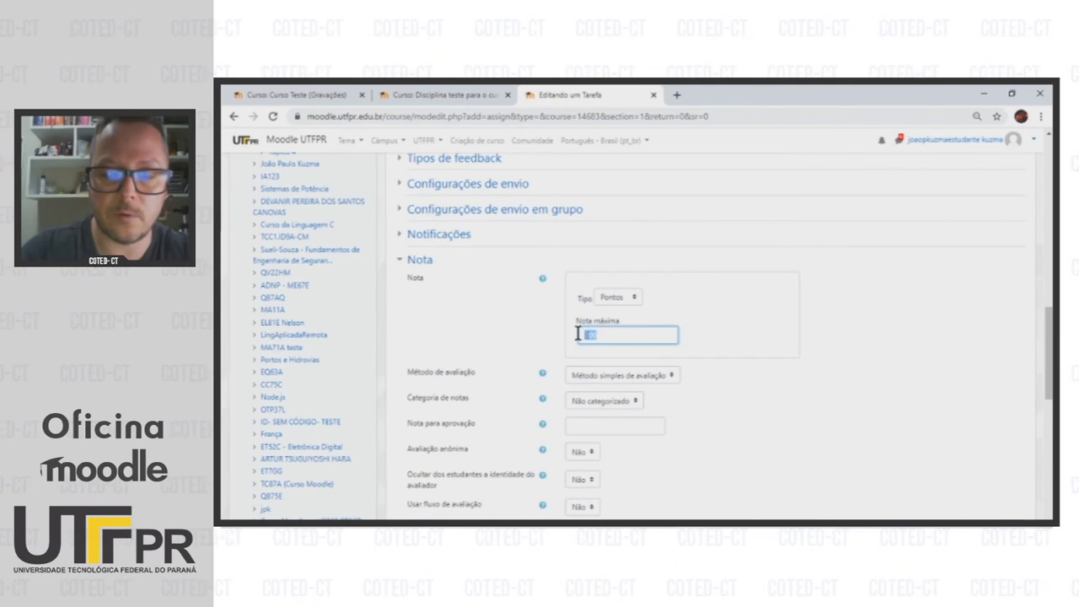
{"action": "left_click", "coordinate": [761, 337]}
Assign the assignment to the Módulo B grade category, then save it and return to the course
{"action": "scroll", "coordinate": [755, 335], "scroll_direction": "down", "scroll_amount": 2}
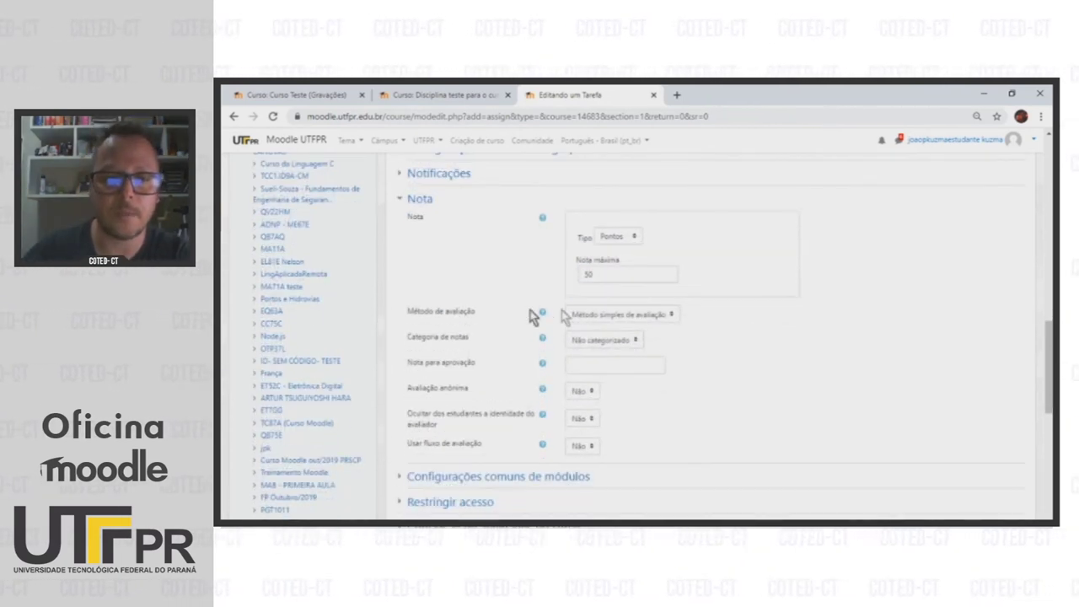
{"action": "left_click", "coordinate": [624, 342]}
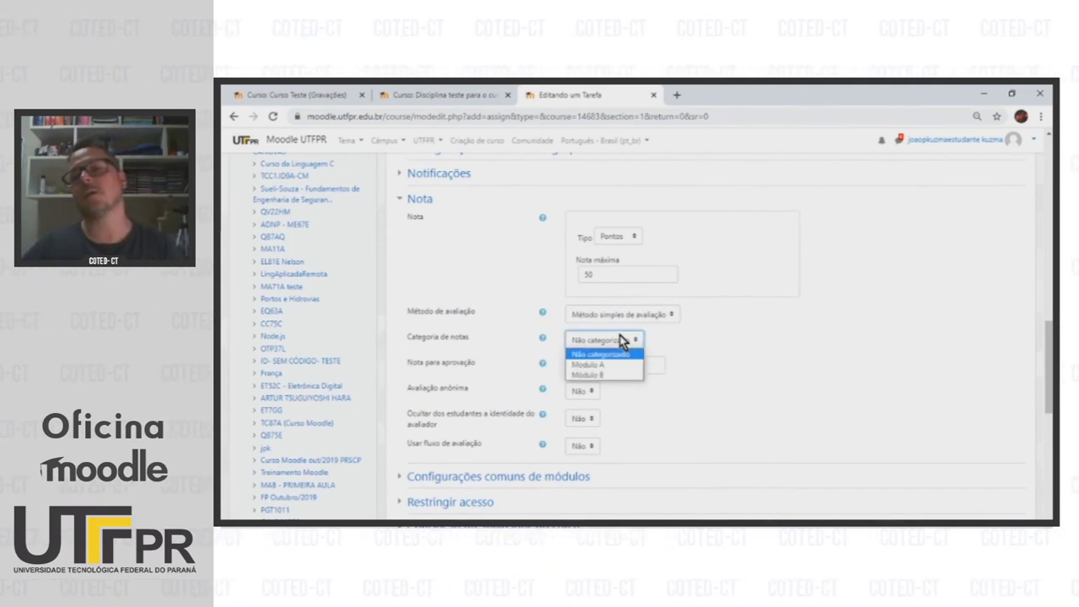
{"action": "left_click", "coordinate": [598, 375]}
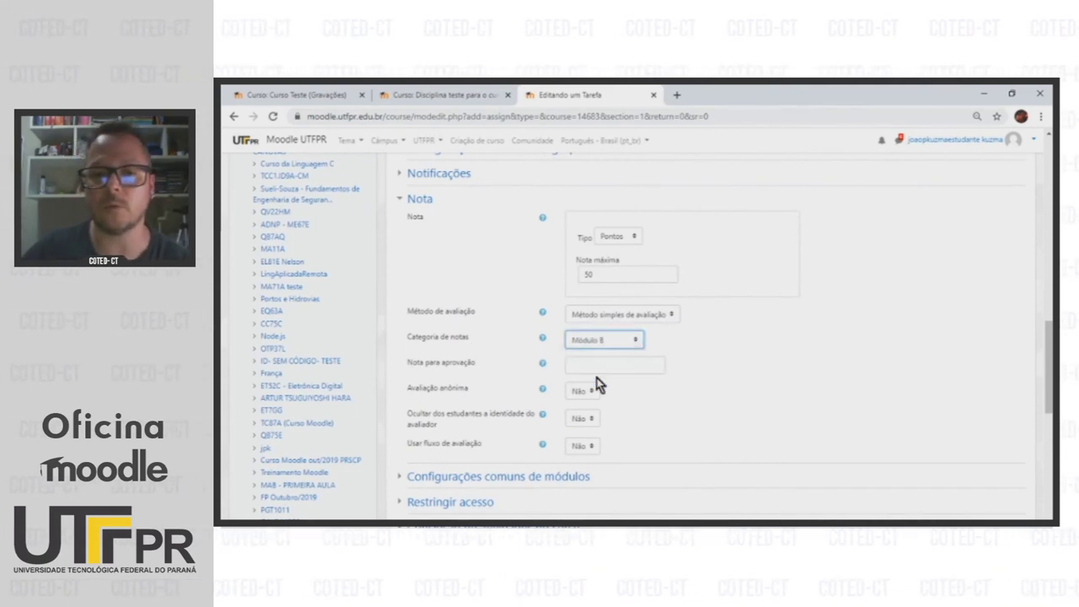
{"action": "scroll", "coordinate": [839, 358], "scroll_direction": "down", "scroll_amount": 3}
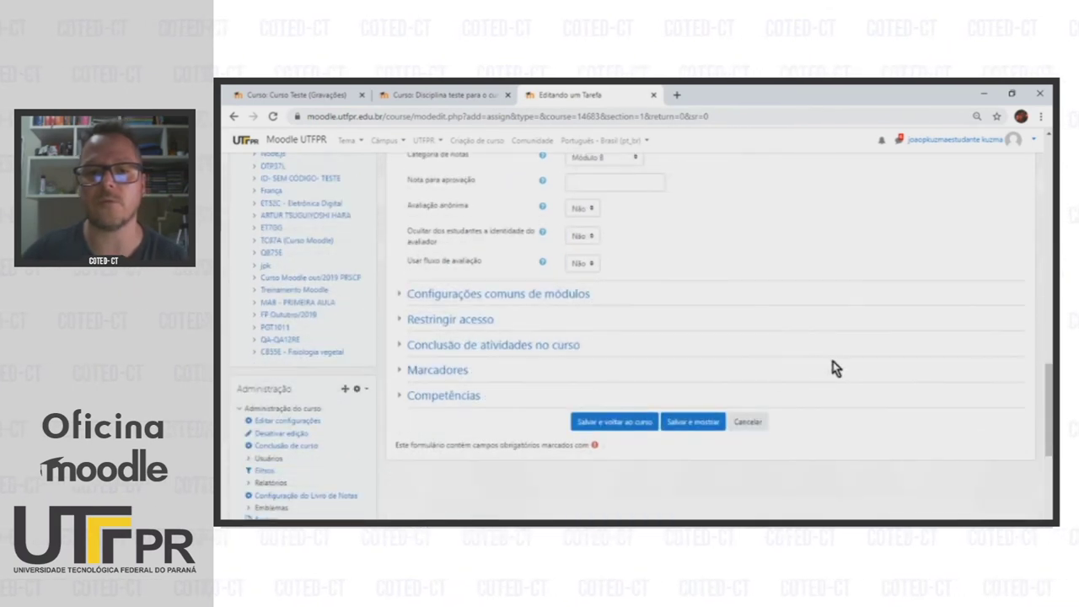
{"action": "left_click", "coordinate": [630, 423]}
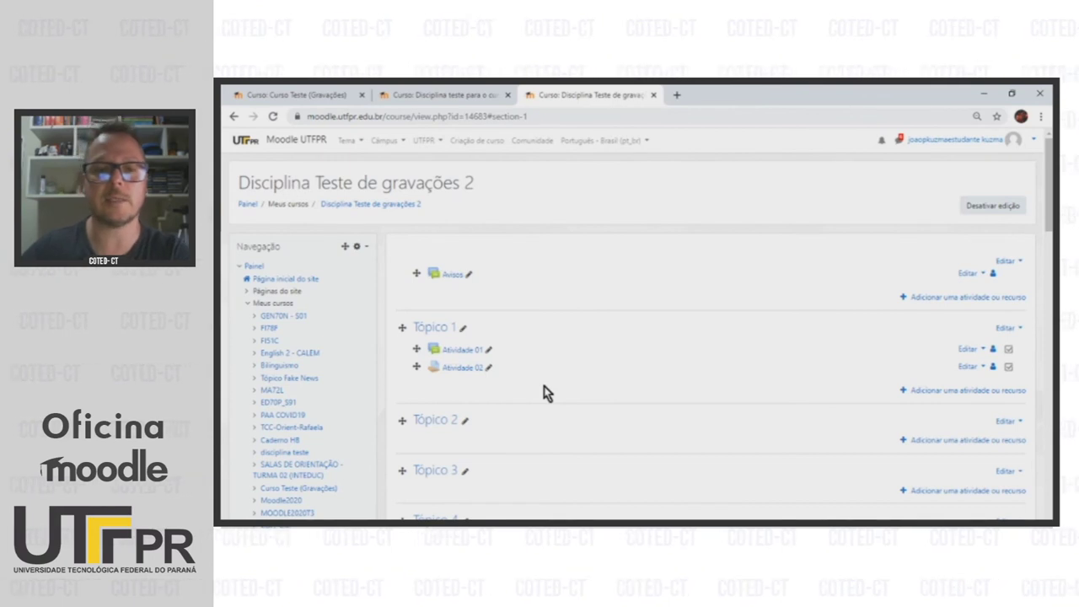
Open the course's Configuração do Livro de Notas and examine the category weights, maximum grades and course total
{"action": "scroll", "coordinate": [546, 368], "scroll_direction": "down", "scroll_amount": 10}
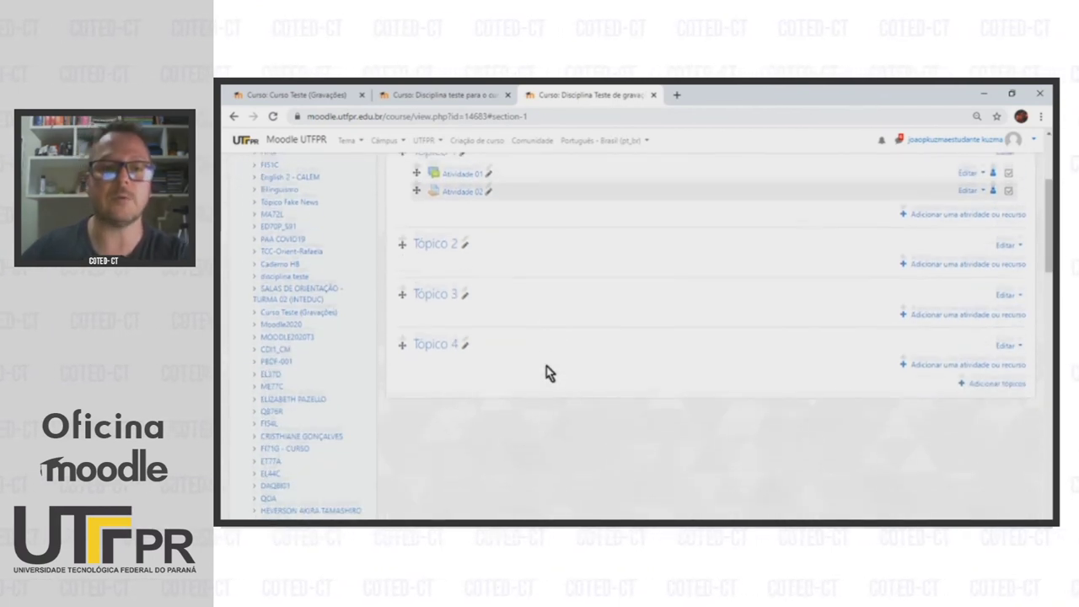
{"action": "scroll", "coordinate": [548, 372], "scroll_direction": "down", "scroll_amount": 6}
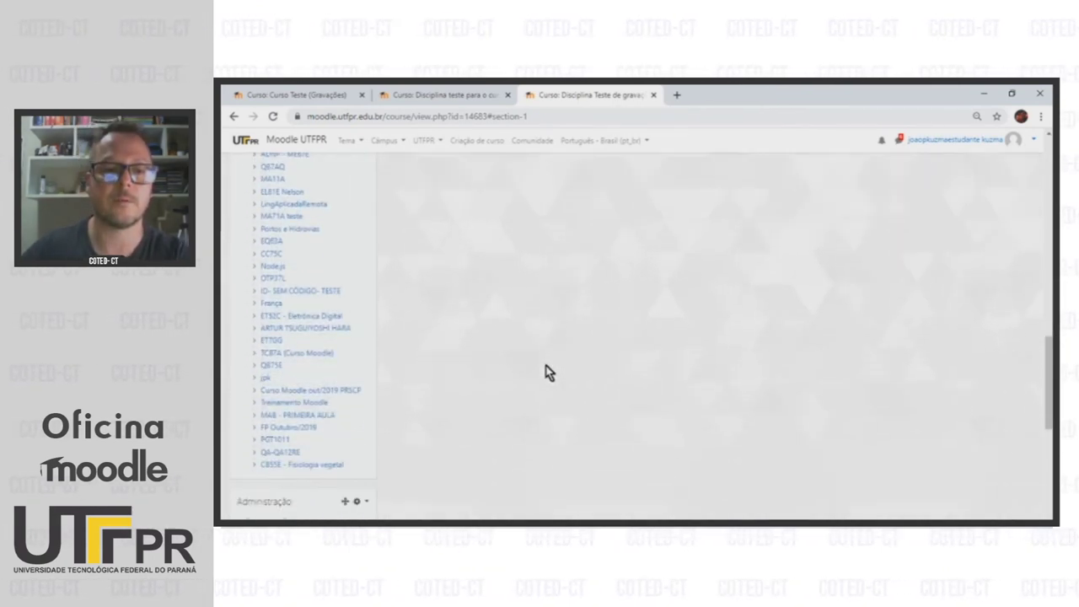
{"action": "left_click", "coordinate": [344, 366]}
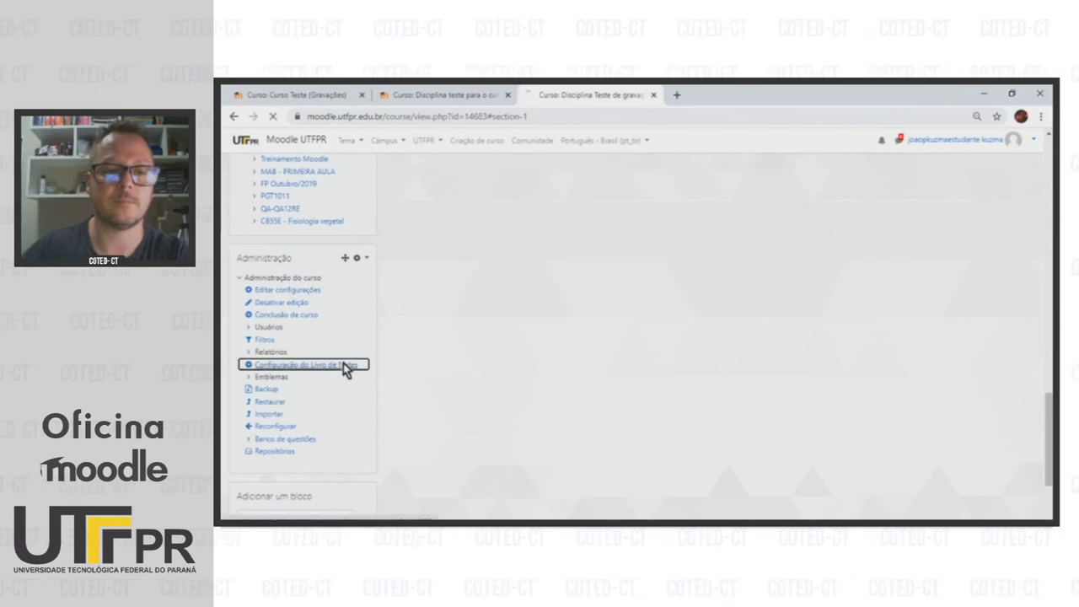
{"action": "scroll", "coordinate": [742, 388], "scroll_direction": "down", "scroll_amount": 3}
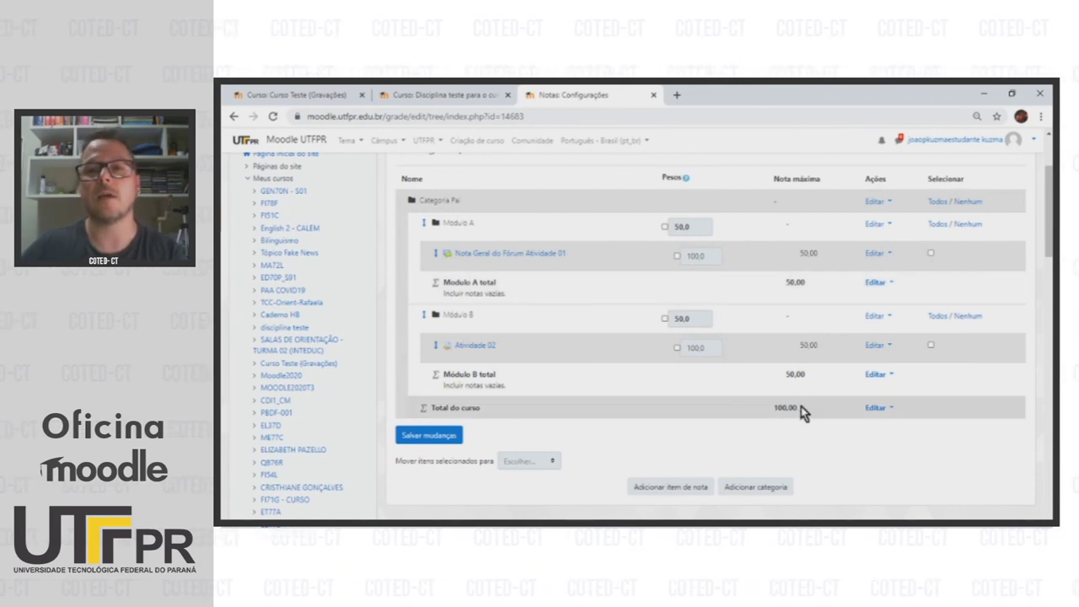
{"action": "left_click_drag", "start_coordinate": [802, 408], "coordinate": [769, 411]}
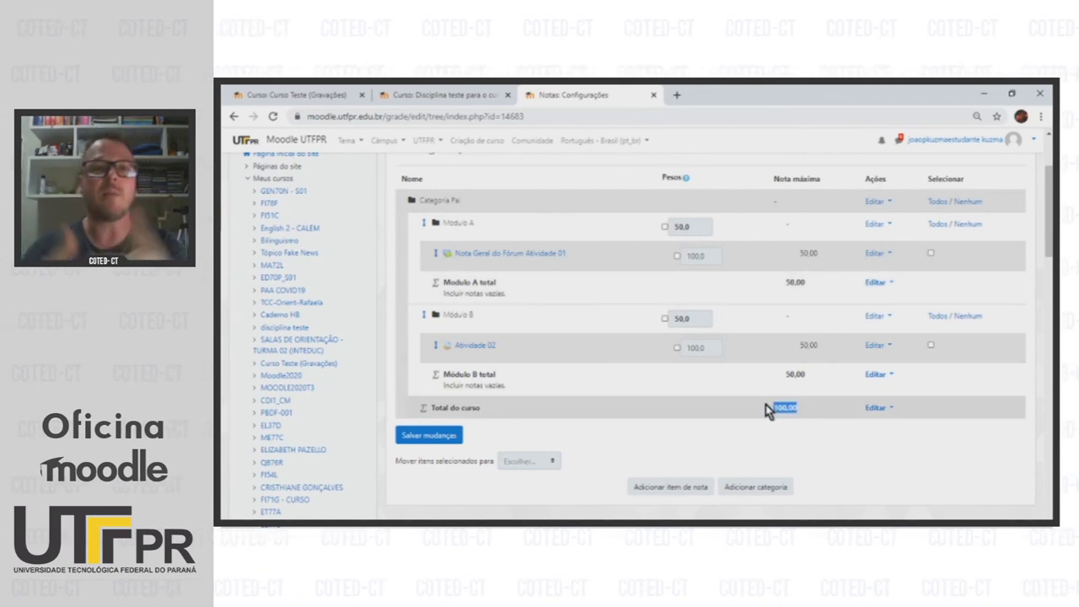